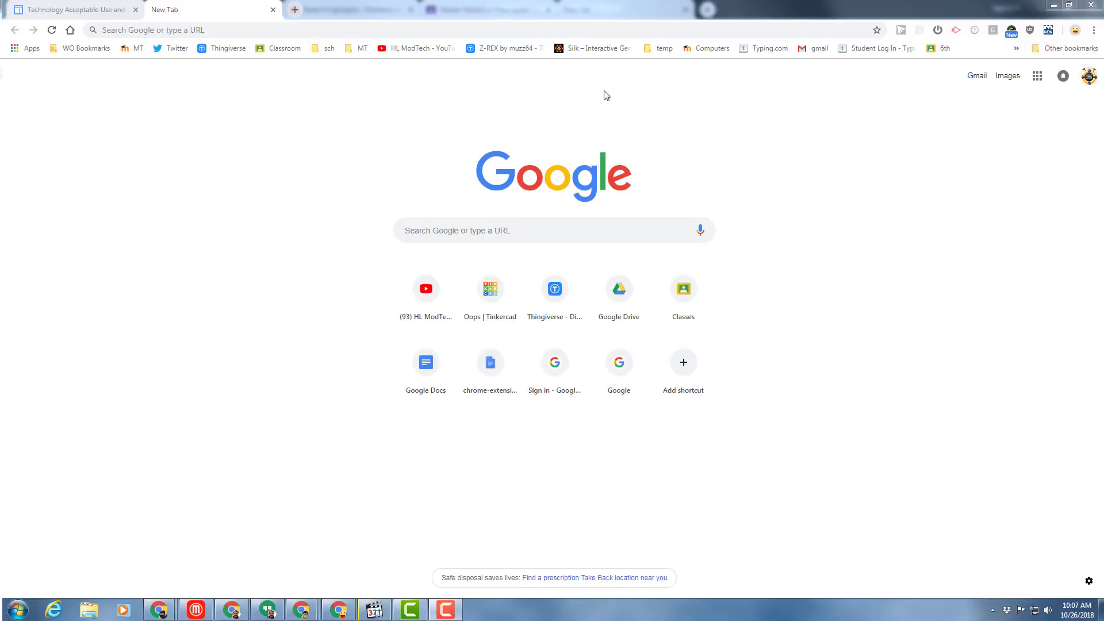
# Launch Google Slides from the Google apps grid on Chrome's new tab page.
pyautogui.click(1035, 76)
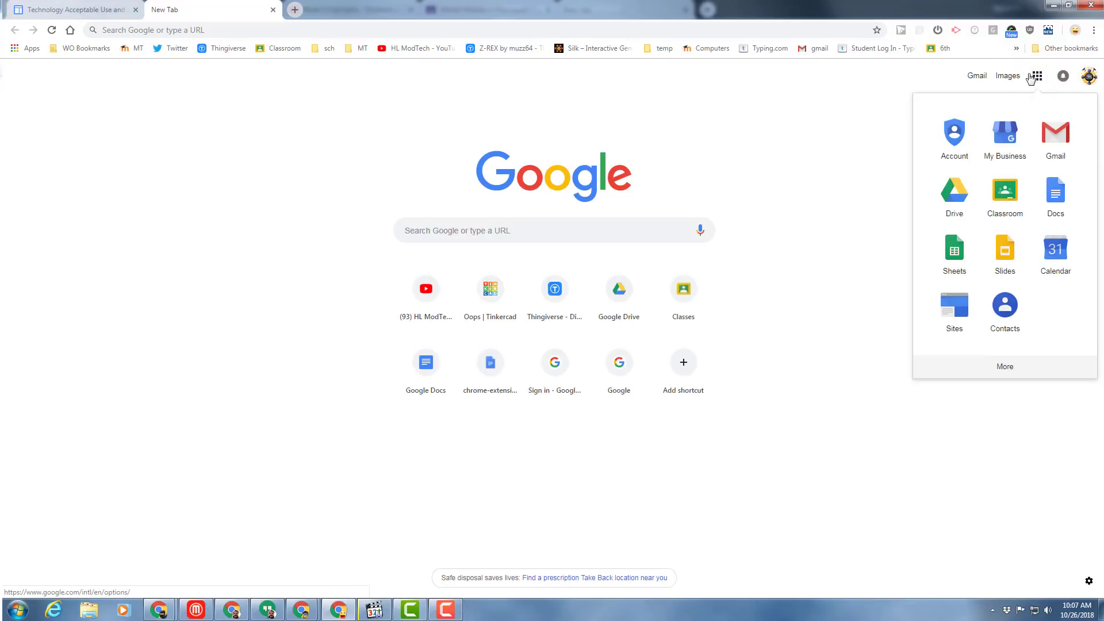
pyautogui.click(1005, 253)
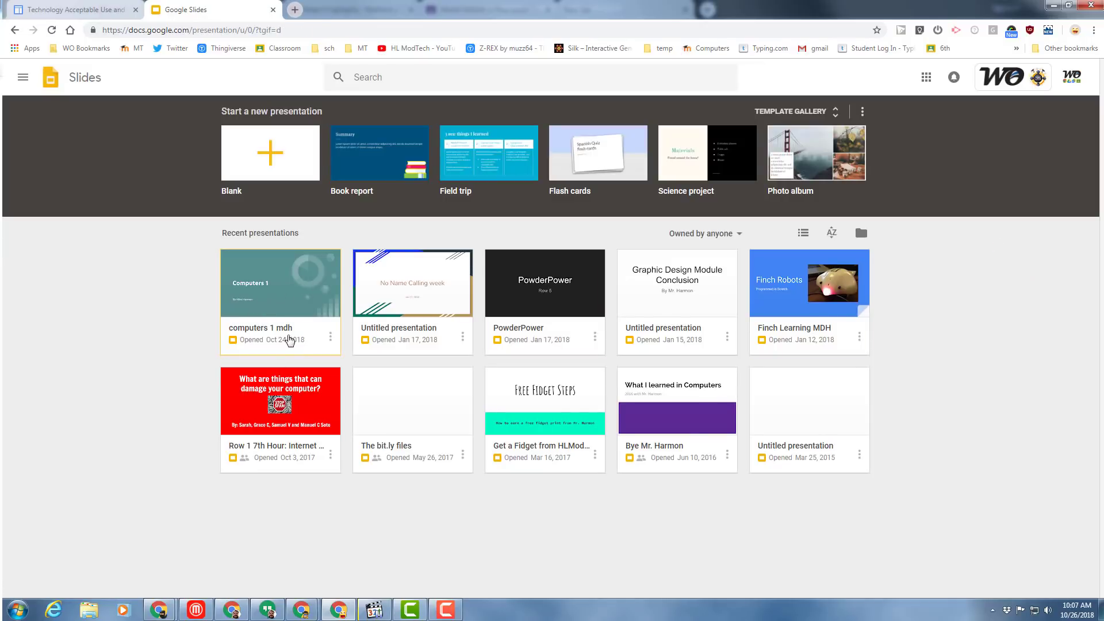
# Open the 'computers 1 mdh' presentation from Recent presentations.
pyautogui.click(279, 294)
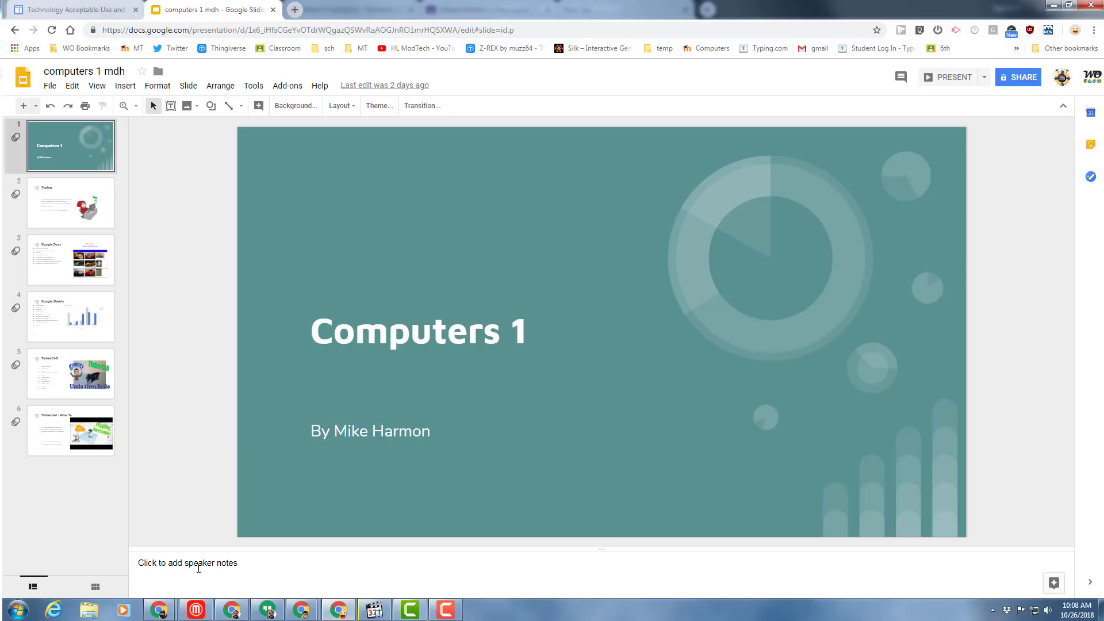
# Add a speaker note about speaking clearly to the 'Computers 1' title slide.
pyautogui.click(196, 564)
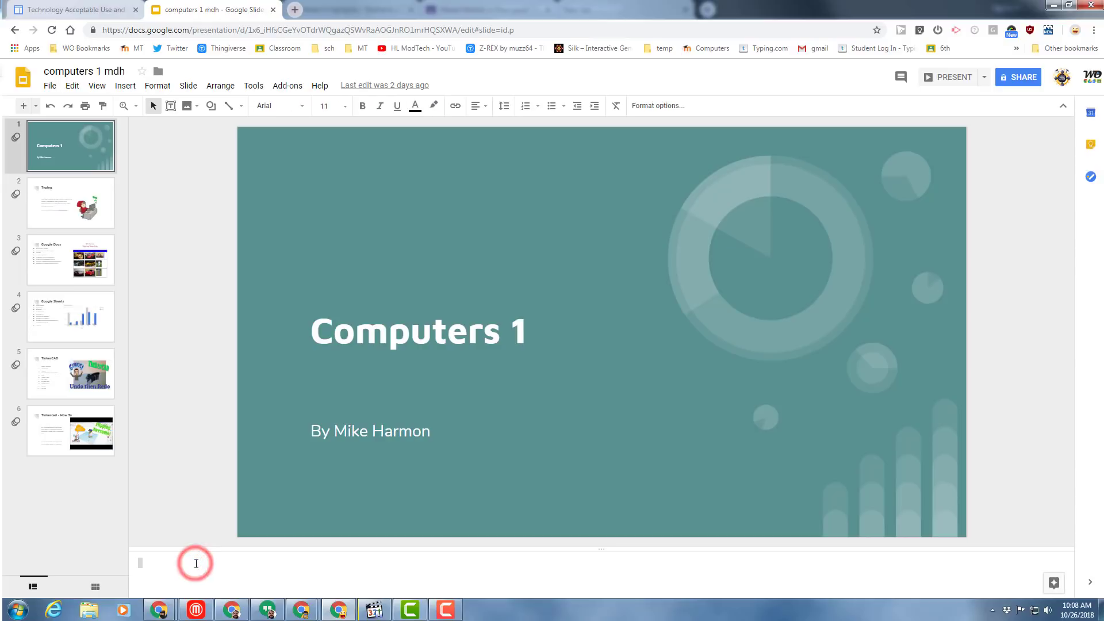
pyautogui.write('Remember to speak clearly. Take your time with each sentence.')
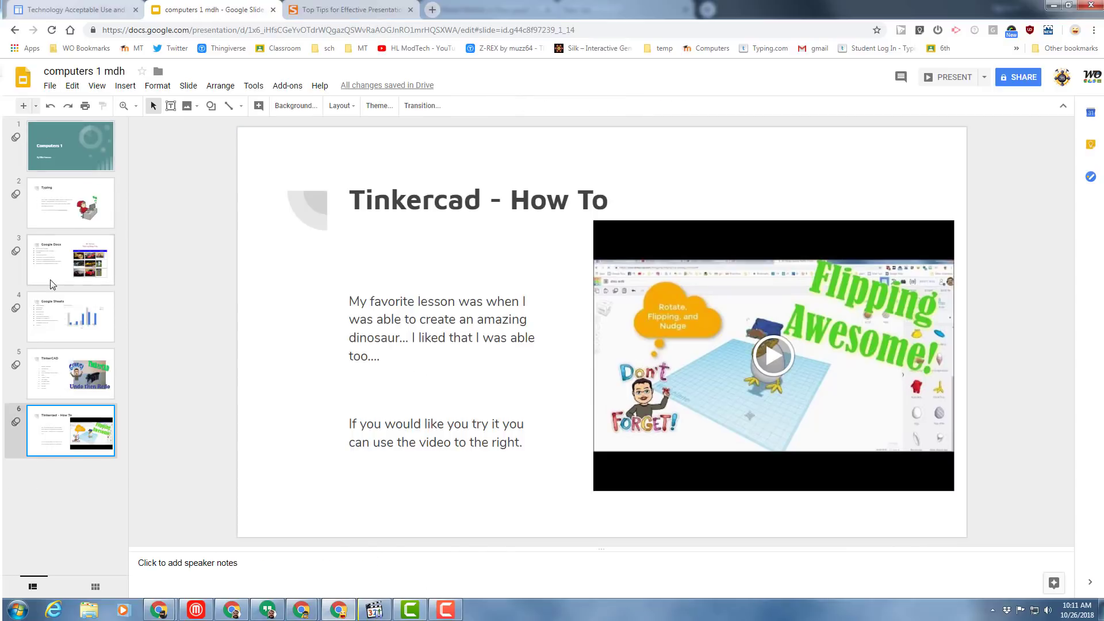
# Insert a new slide after 'Tinkercad - How To' titled 'Presentation Tips'.
pyautogui.click(24, 106)
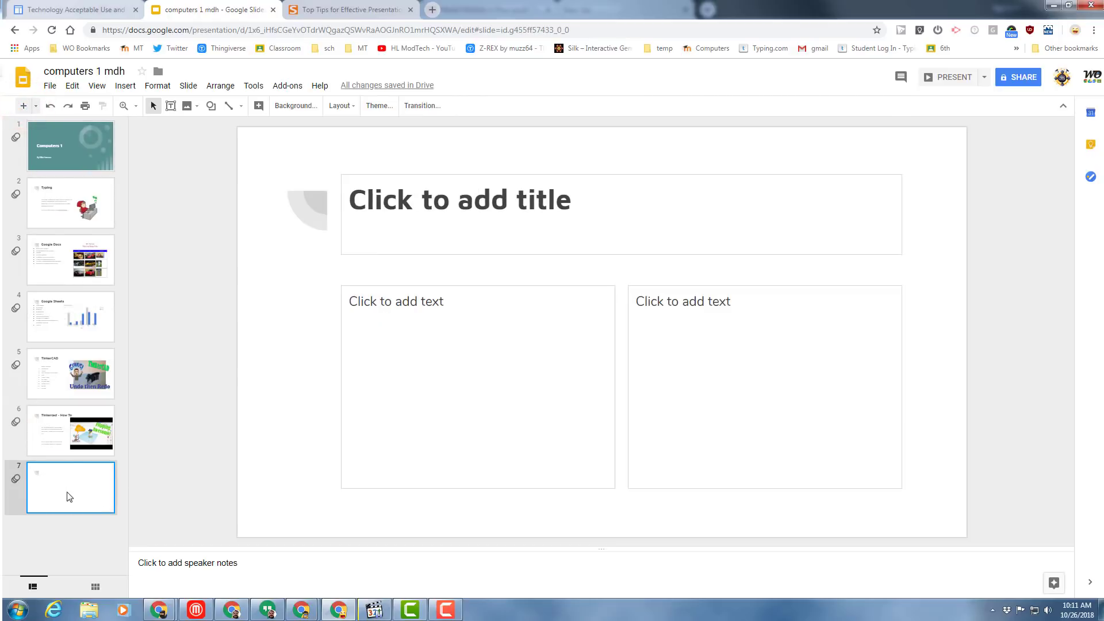
pyautogui.click(330, 225)
pyautogui.hotkey('ctrl', 'v')
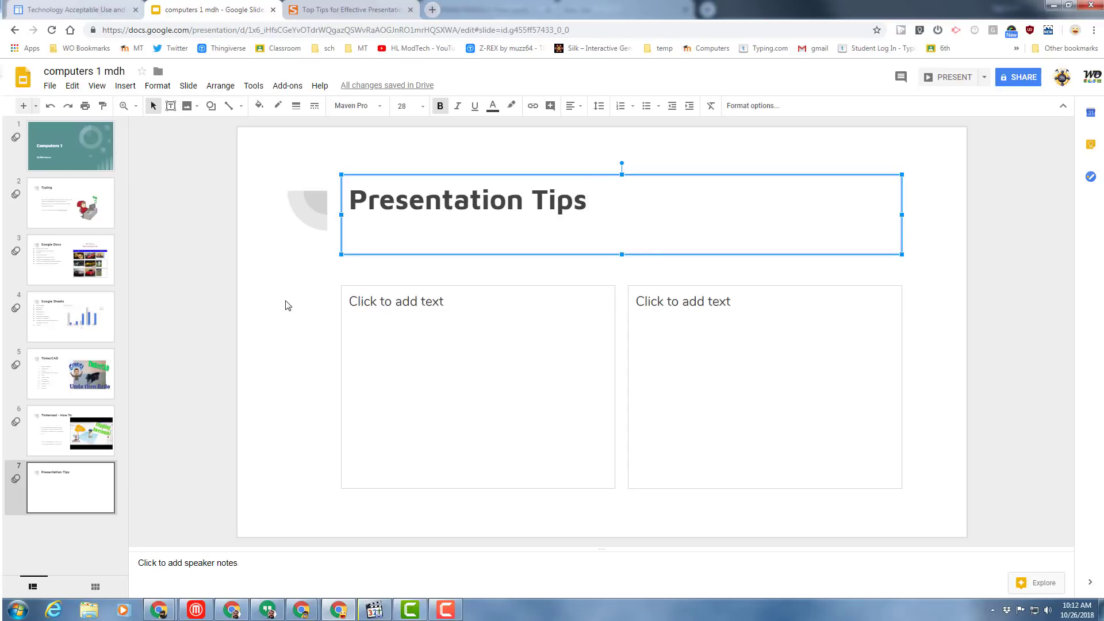
# Copy the SkillsYouNeed 'Top Tips for Effective Presentations' page URL for use on slide 7.
pyautogui.click(352, 9)
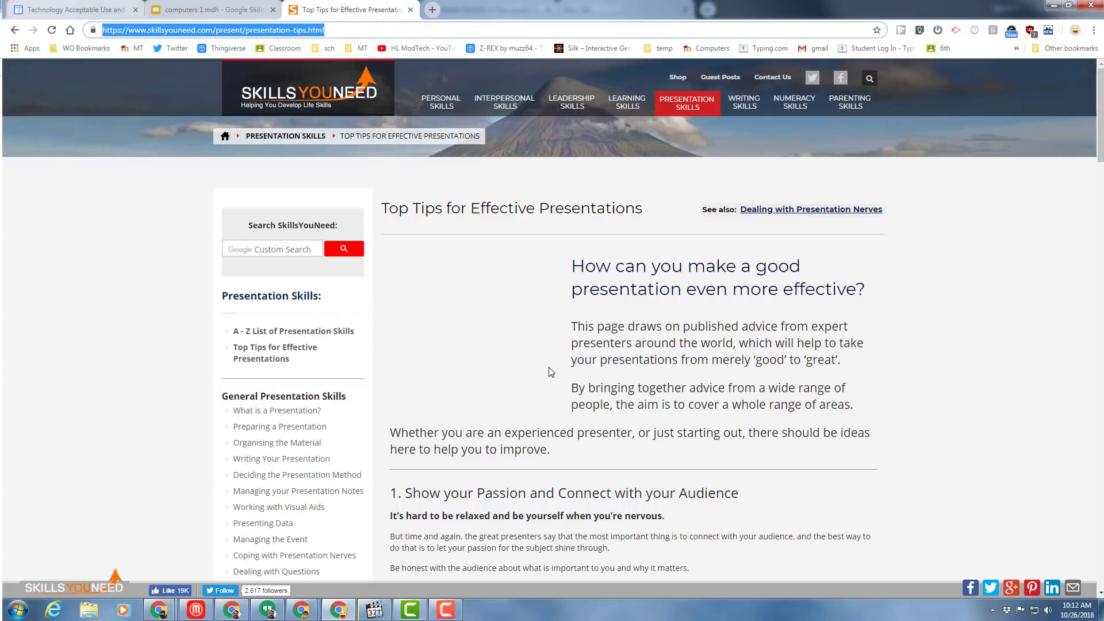
pyautogui.scroll(-4, 544, 361)
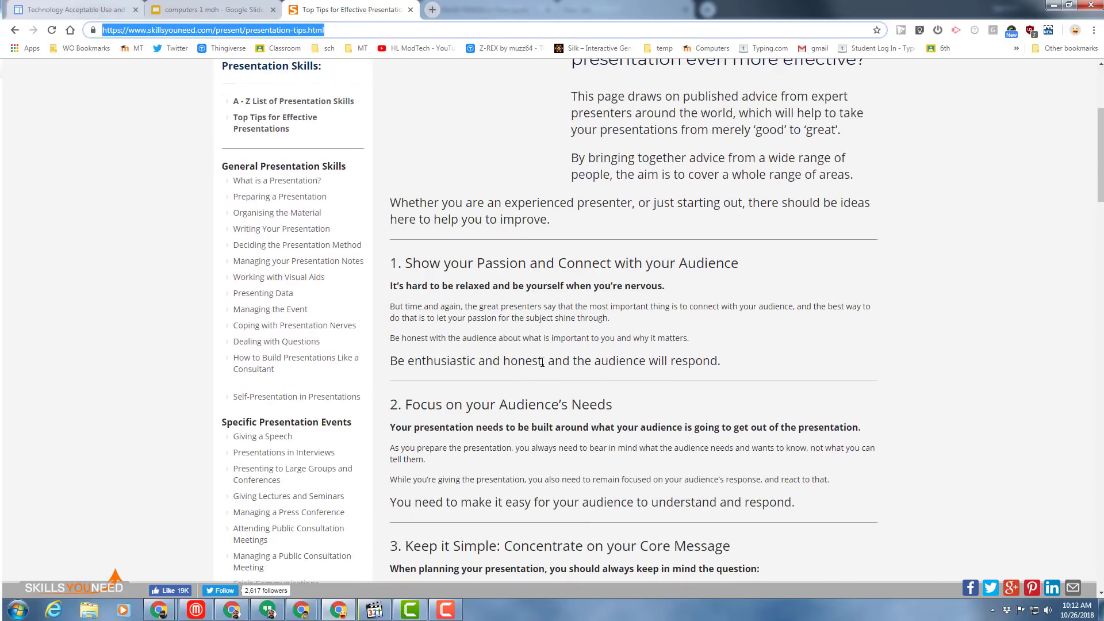
pyautogui.scroll(4, 540, 357)
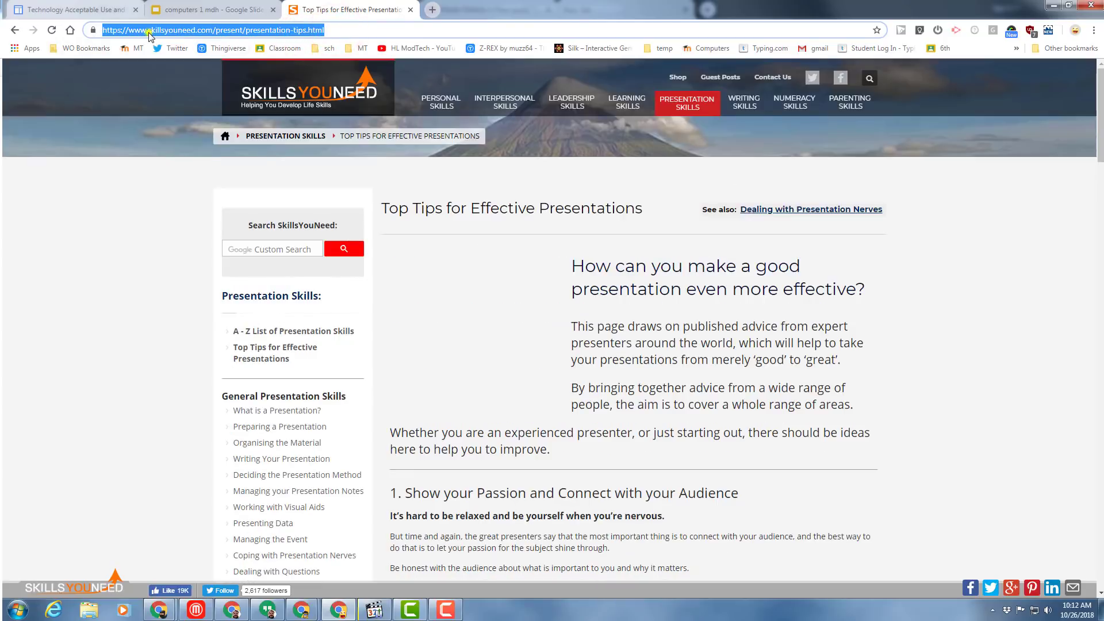
pyautogui.rightClick(148, 35)
pyautogui.click(172, 74)
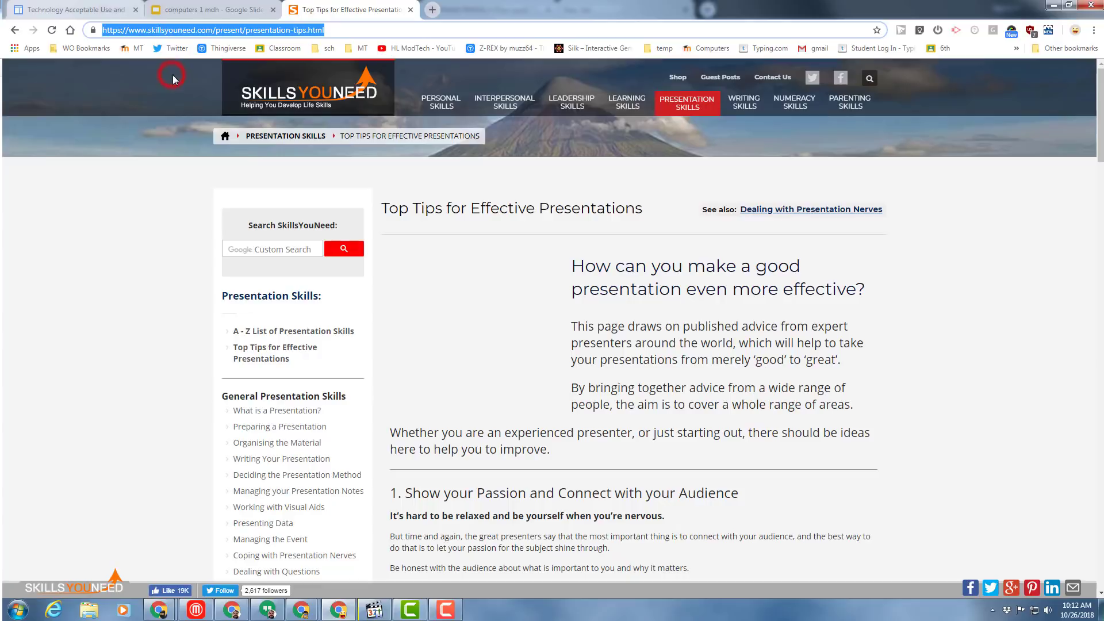
pyautogui.click(216, 10)
pyautogui.click(422, 310)
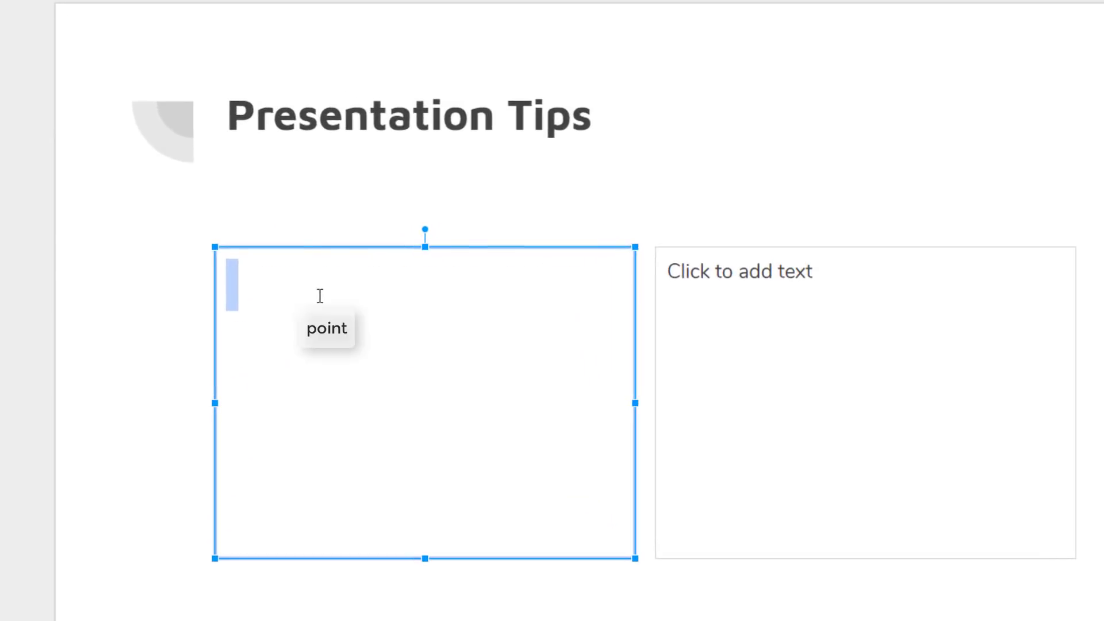
# Fill the left box with two paragraphs on presentation strategies, mentioning the website at 'this link'.
pyautogui.hotkey('ctrl', 'v')
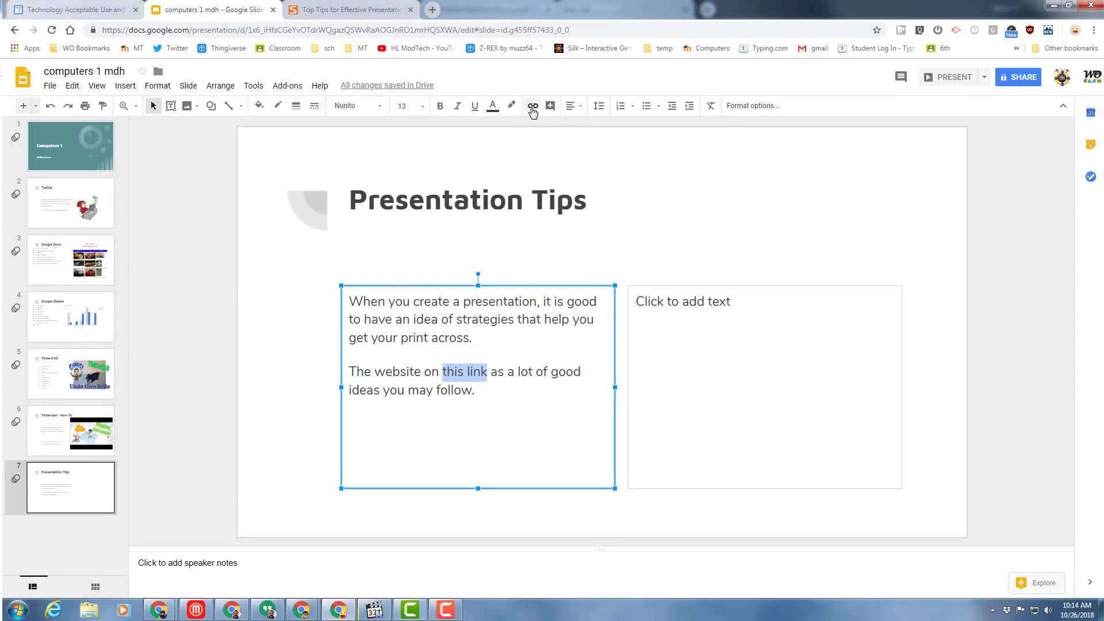
# Link the words 'this link' to the copied SkillsYouNeed presentation-tips URL.
pyautogui.click(532, 108)
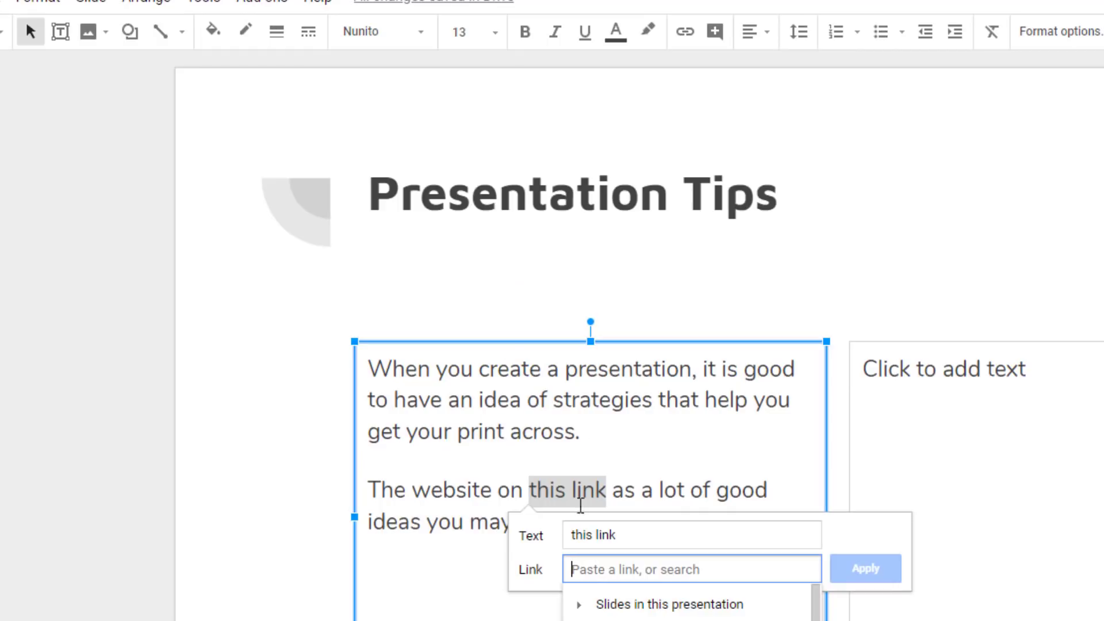
pyautogui.rightClick(592, 569)
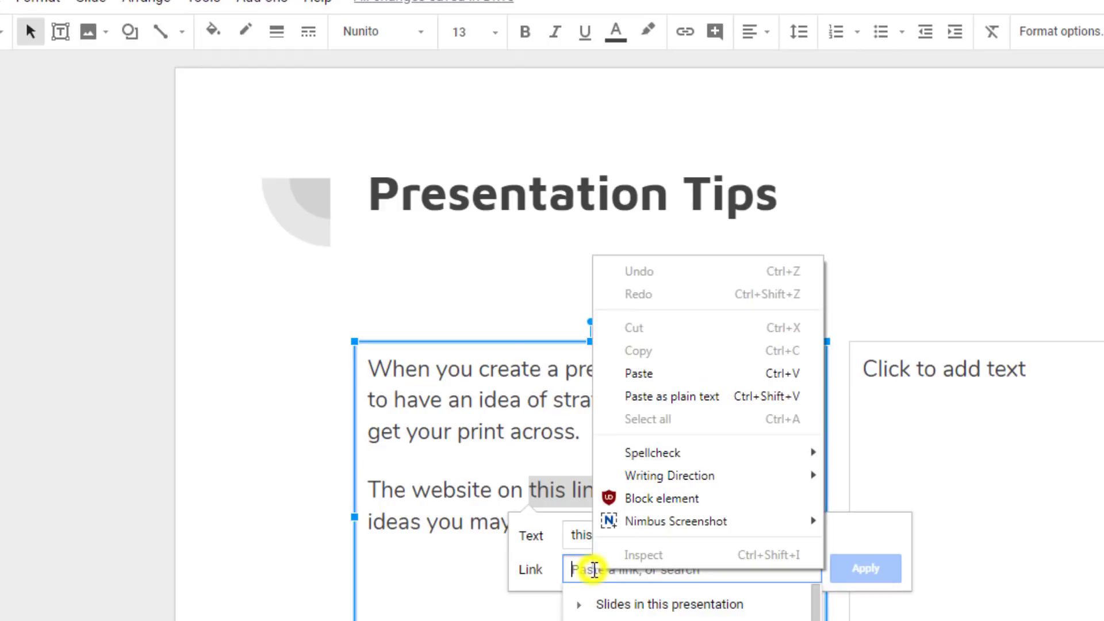
pyautogui.click(640, 375)
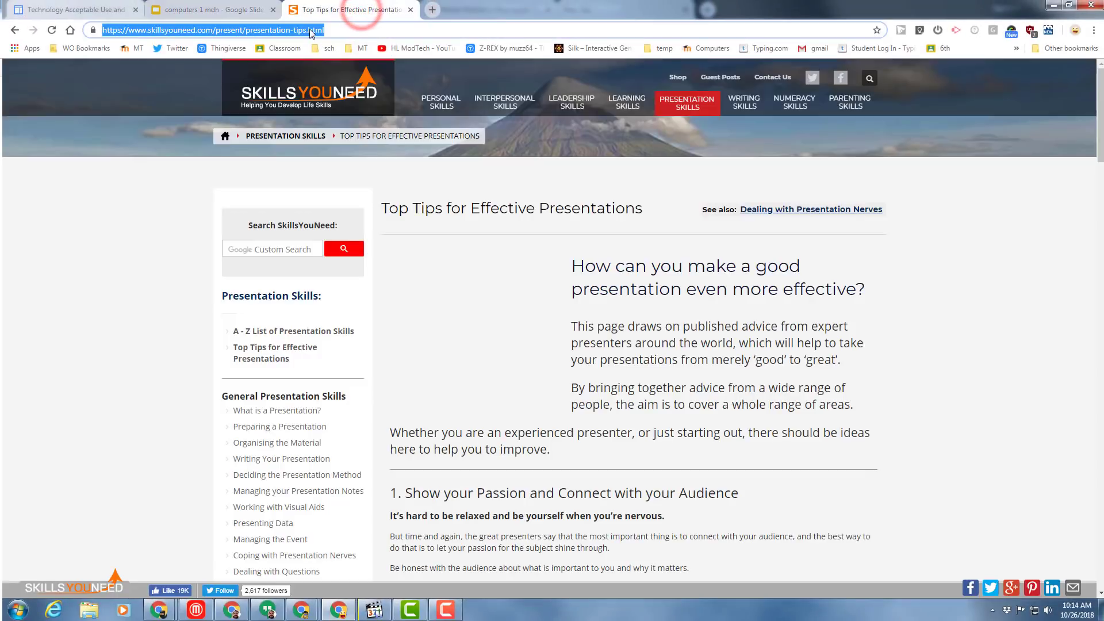
pyautogui.rightClick(310, 32)
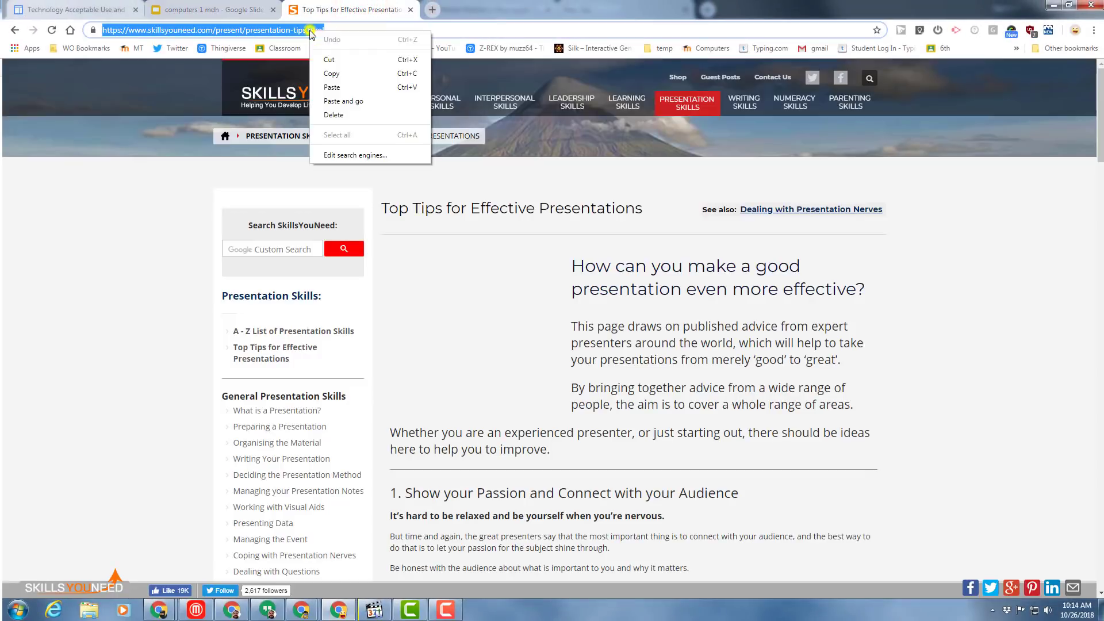
pyautogui.click(331, 73)
pyautogui.click(238, 10)
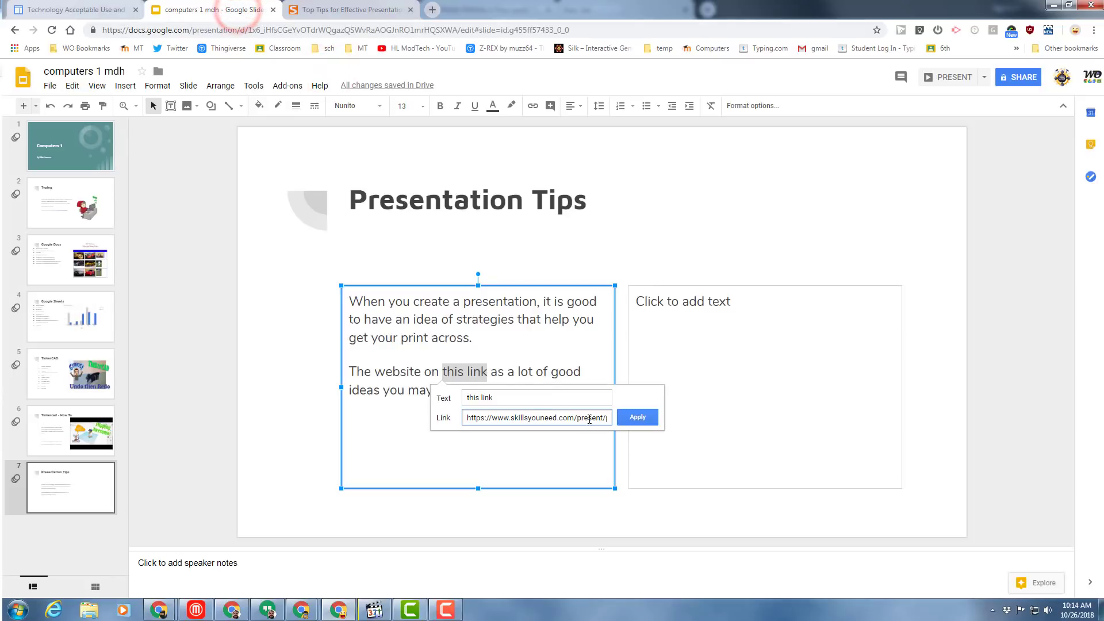
pyautogui.click(637, 417)
pyautogui.click(492, 435)
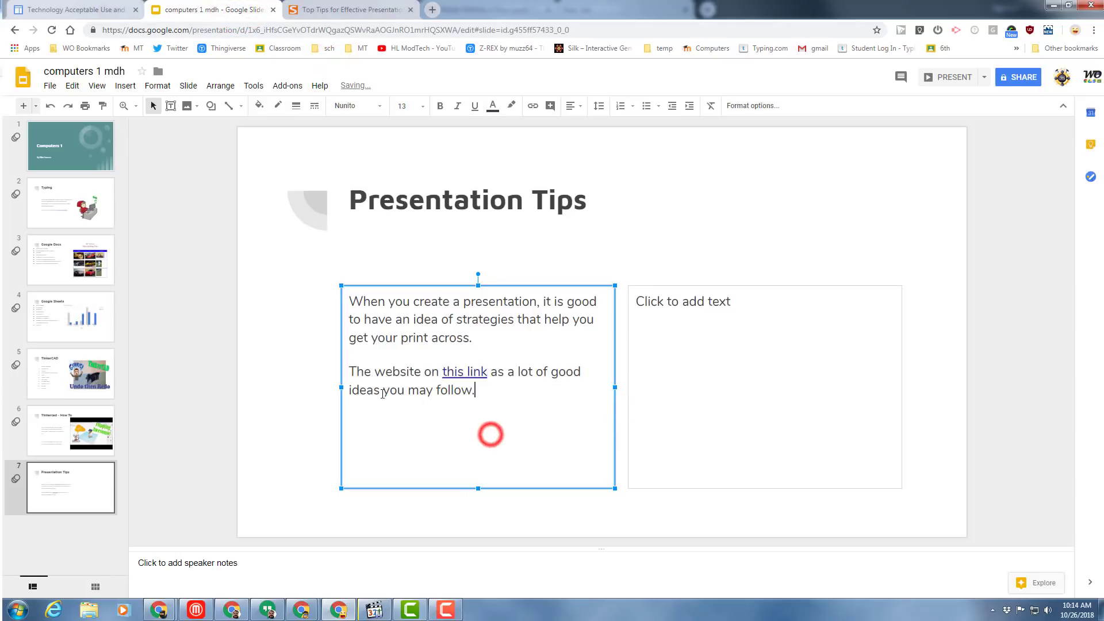
pyautogui.click(465, 377)
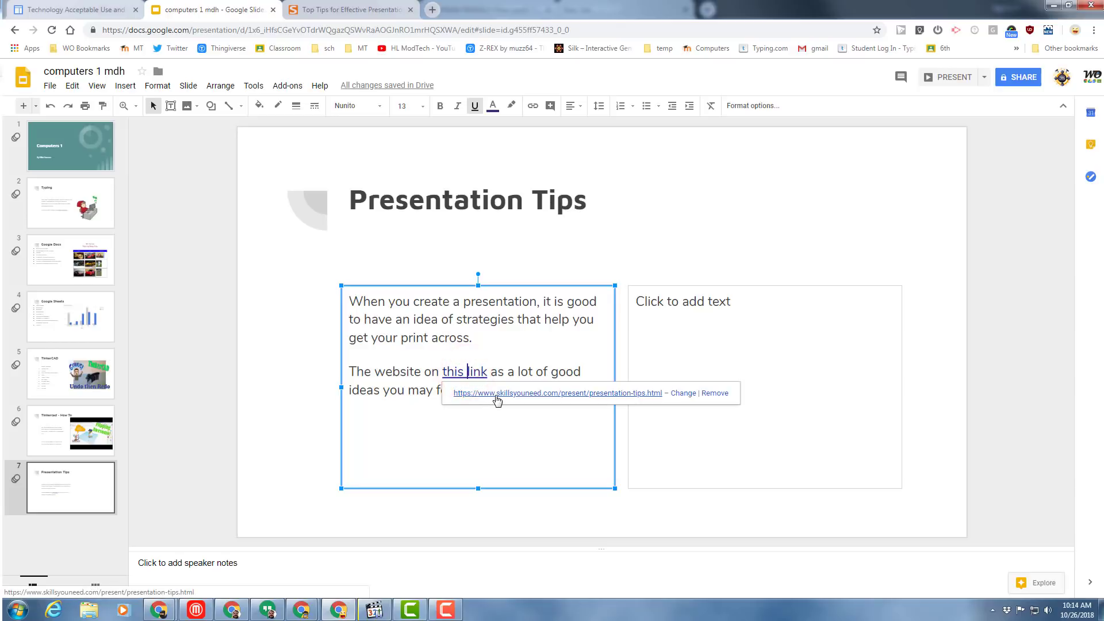
# Add a new paragraph about favorite strategies after 'ideas you may follow.'.
pyautogui.click(426, 418)
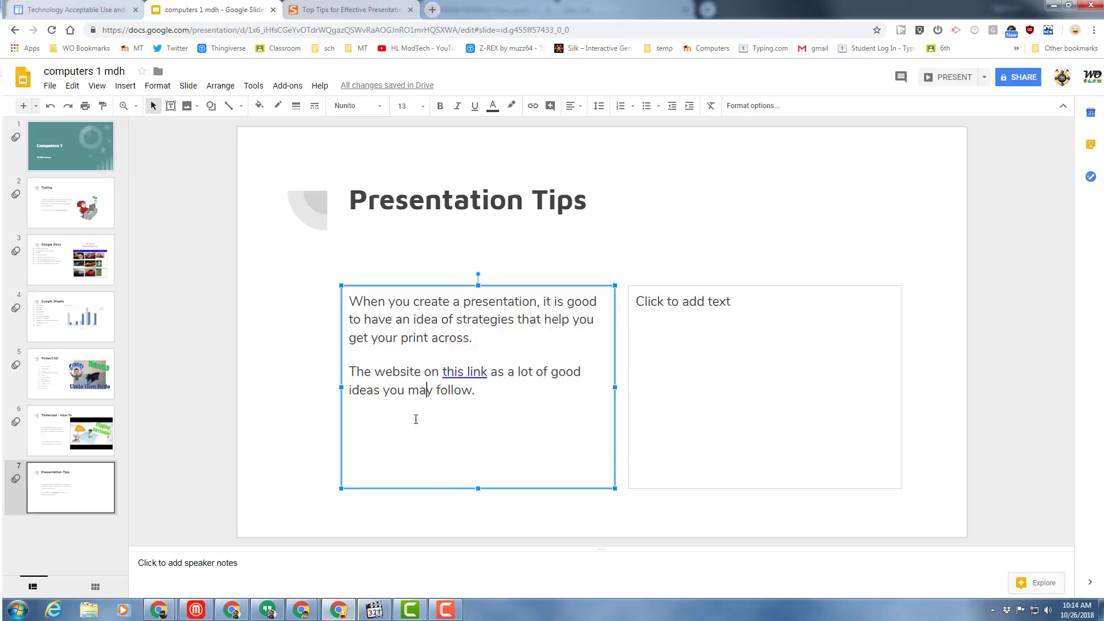
pyautogui.click(491, 396)
pyautogui.press('Return')
pyautogui.hotkey('ctrl', 'v')
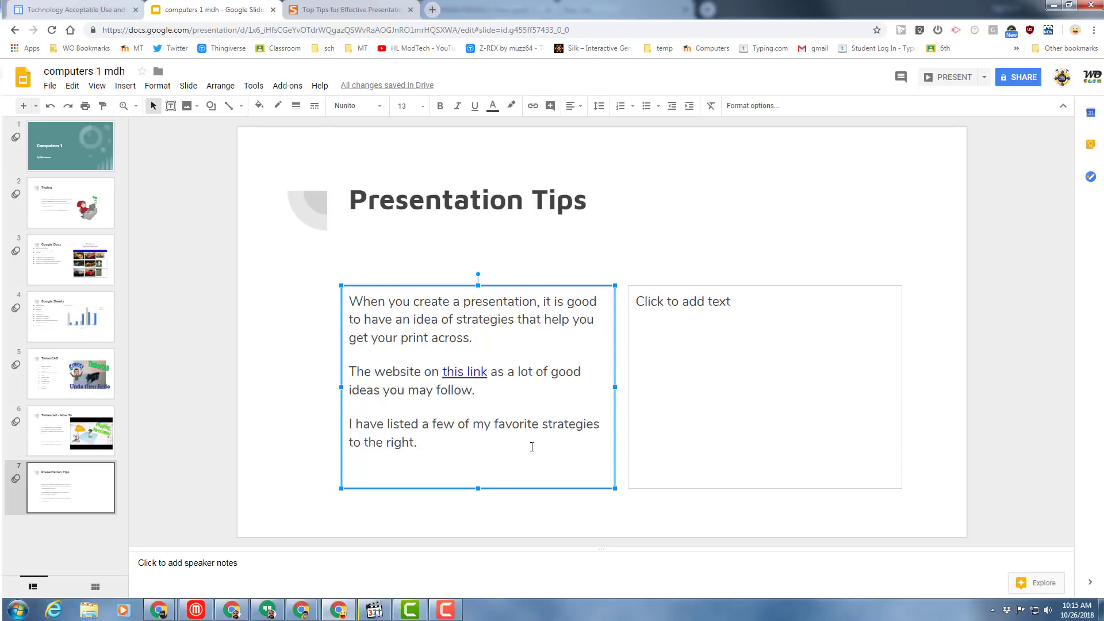
# Format the right text box as a bulleted list with star bullets.
pyautogui.click(722, 325)
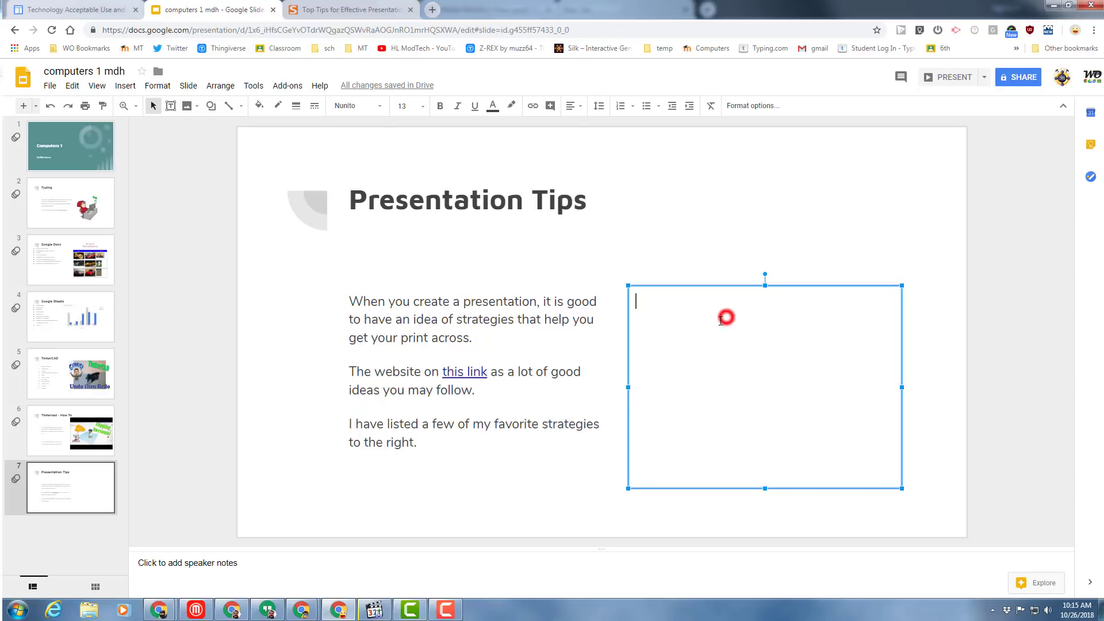
pyautogui.click(645, 110)
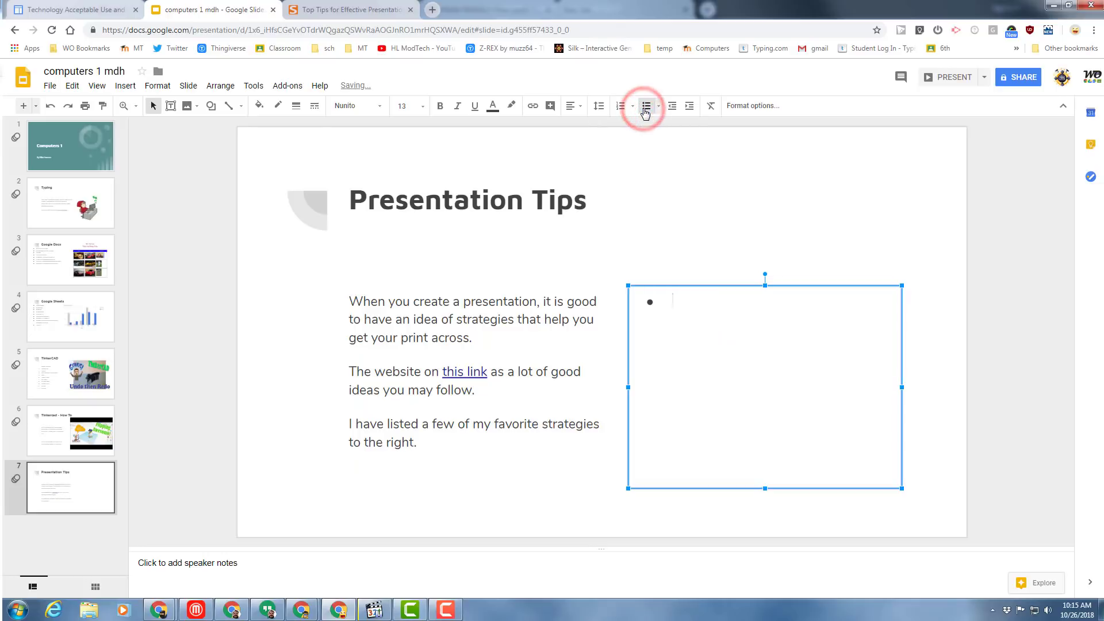
pyautogui.click(659, 108)
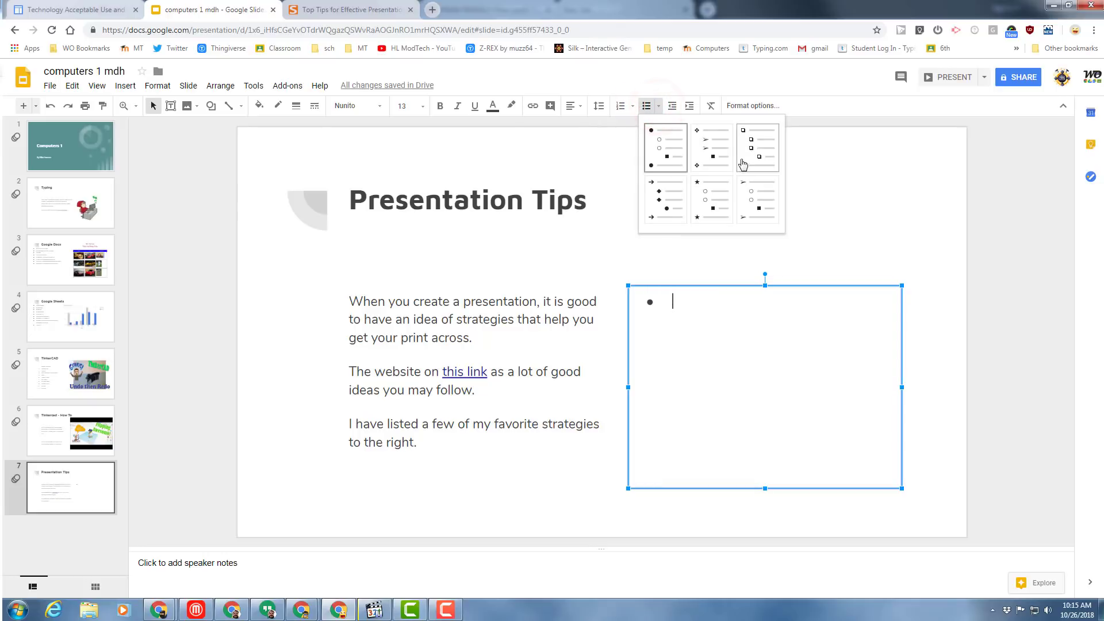
pyautogui.click(701, 201)
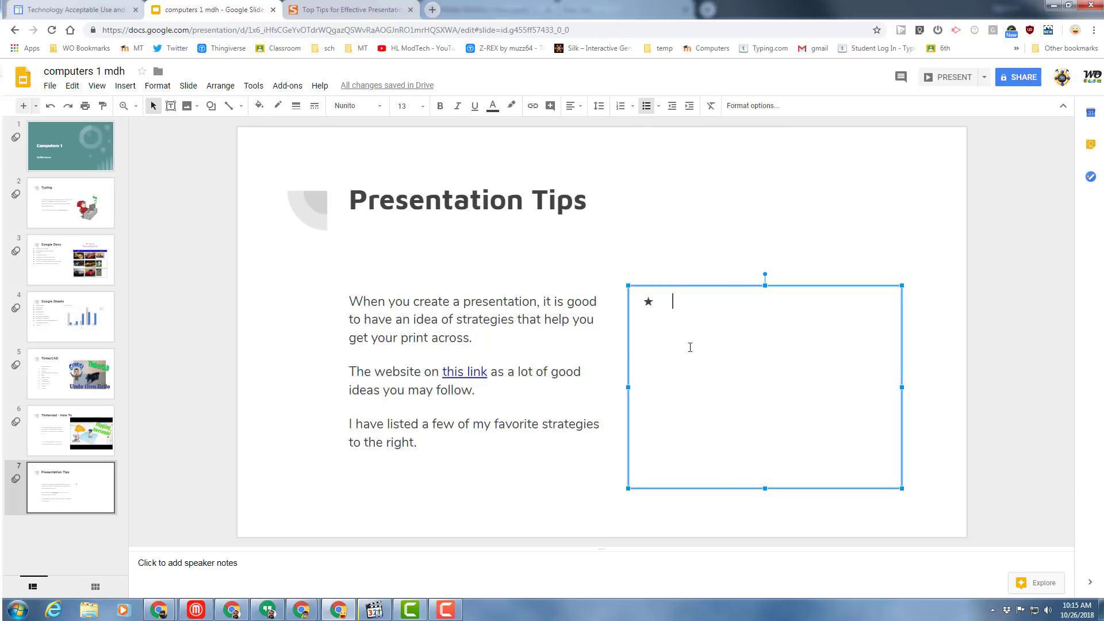
pyautogui.click(341, 11)
# Scroll the Top Tips article down to tip 5, 'Start Strongly'.
pyautogui.scroll(-7, 539, 499)
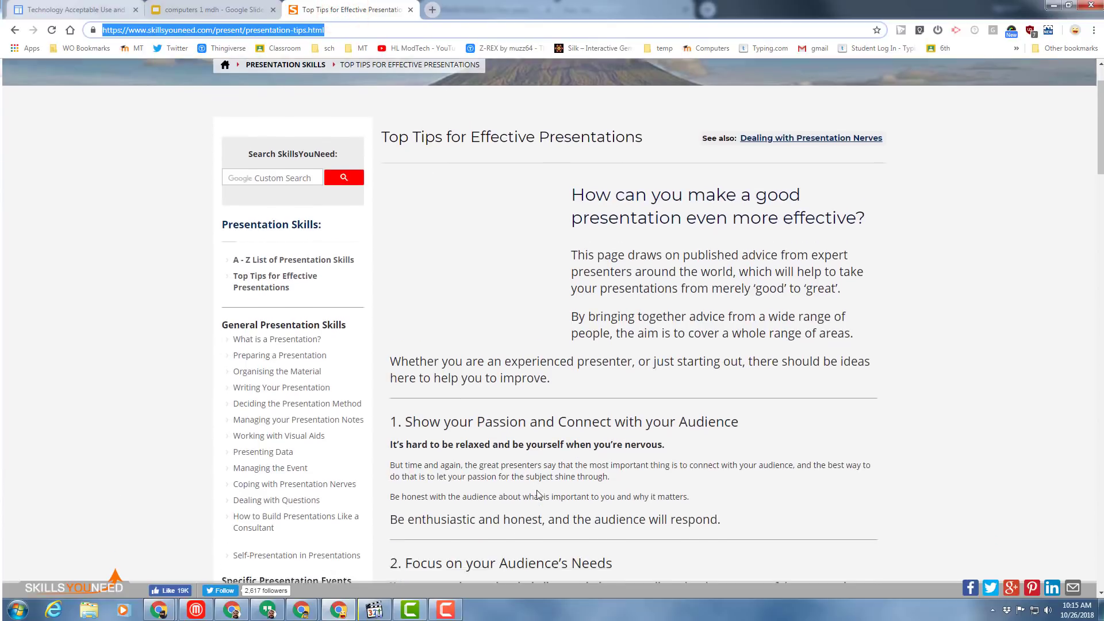
pyautogui.scroll(-5, 539, 495)
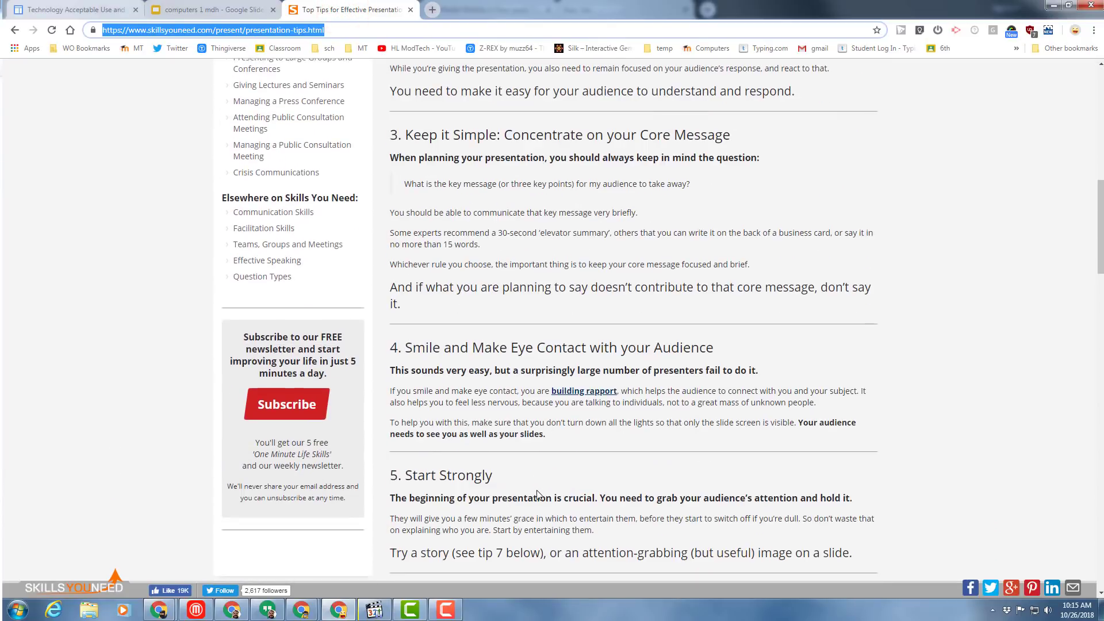
pyautogui.scroll(-1, 538, 495)
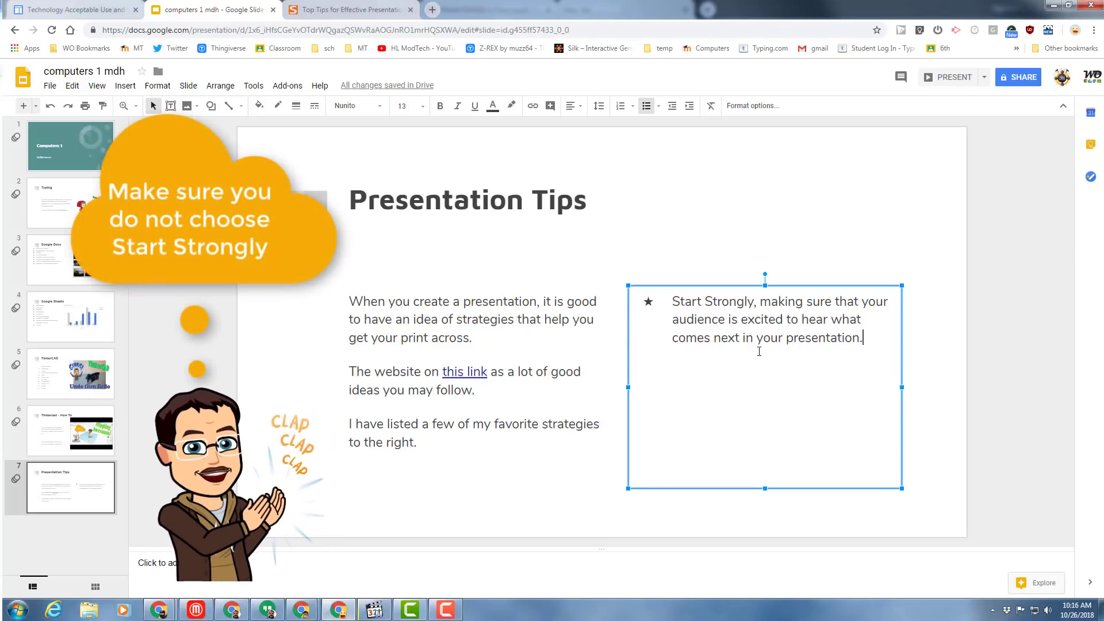
# Add an empty star bullet below the 'Start Strongly' tip.
pyautogui.press('Return')
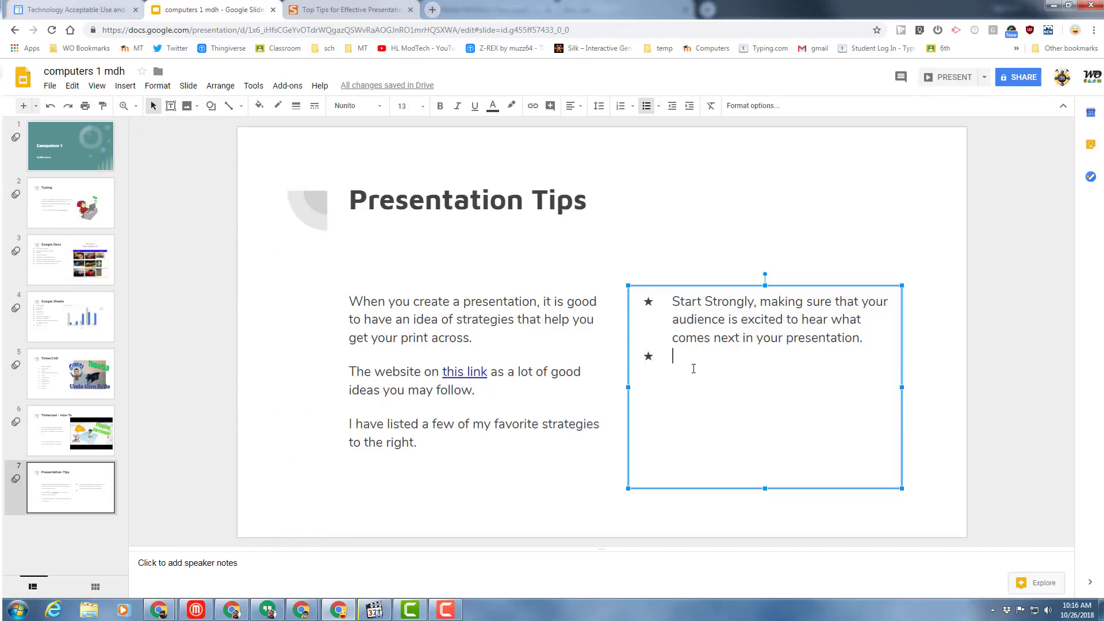
pyautogui.click(329, 10)
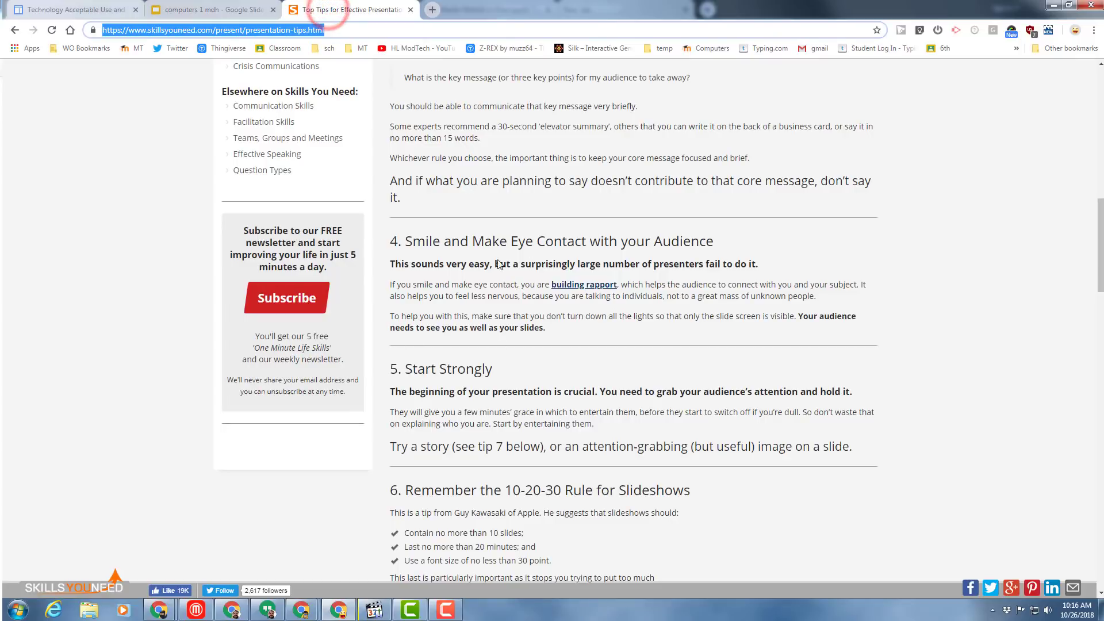
pyautogui.scroll(-3, 498, 264)
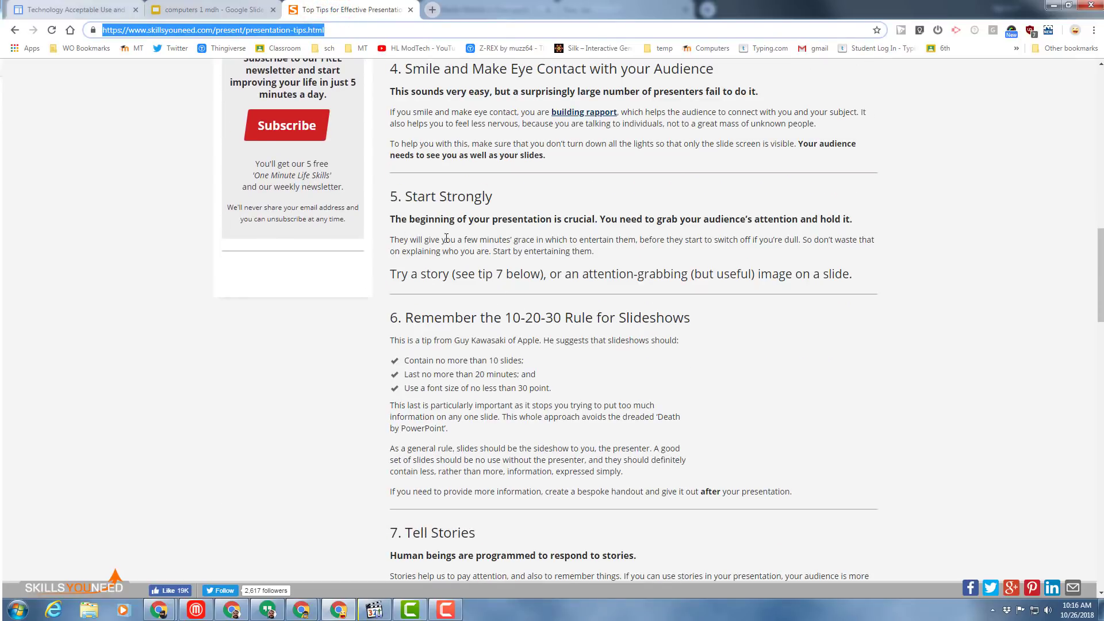
pyautogui.scroll(8, 508, 288)
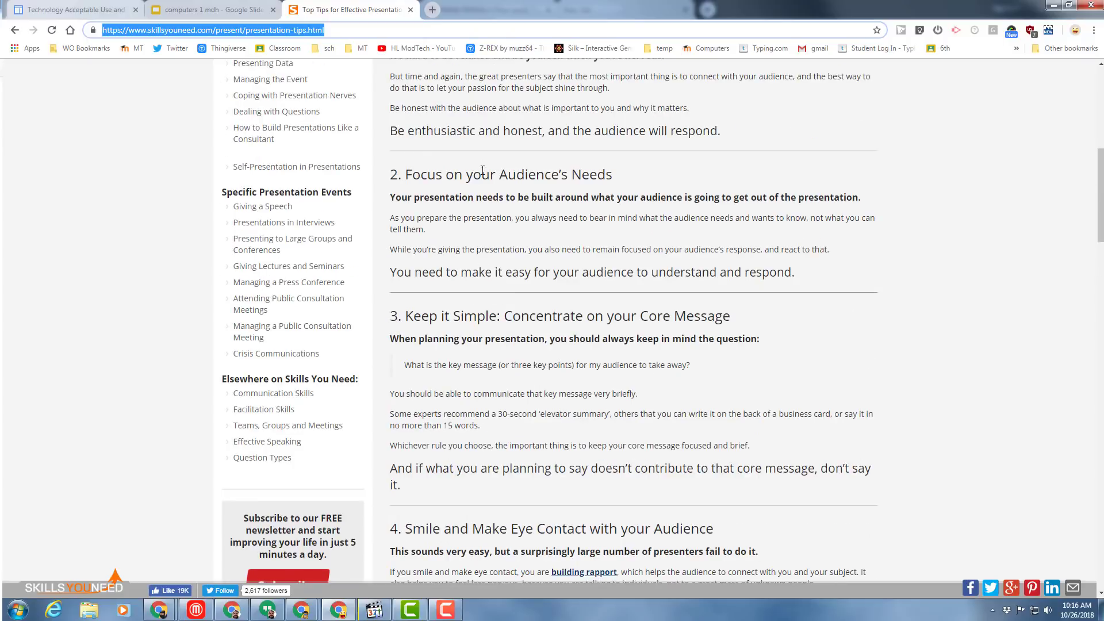
pyautogui.scroll(2, 482, 170)
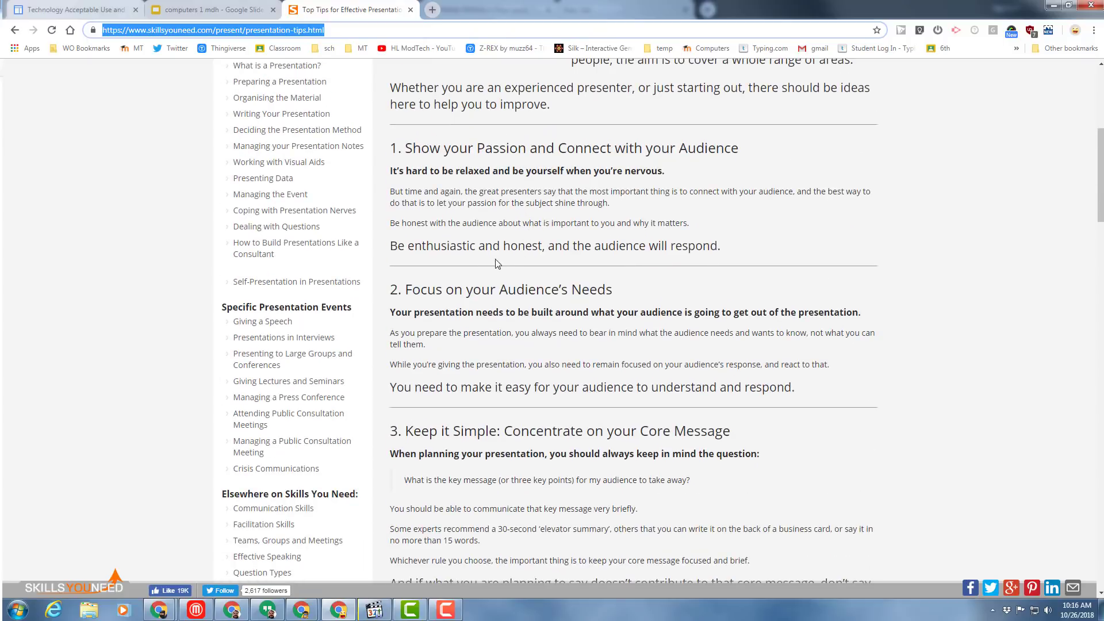
pyautogui.scroll(-6, 497, 263)
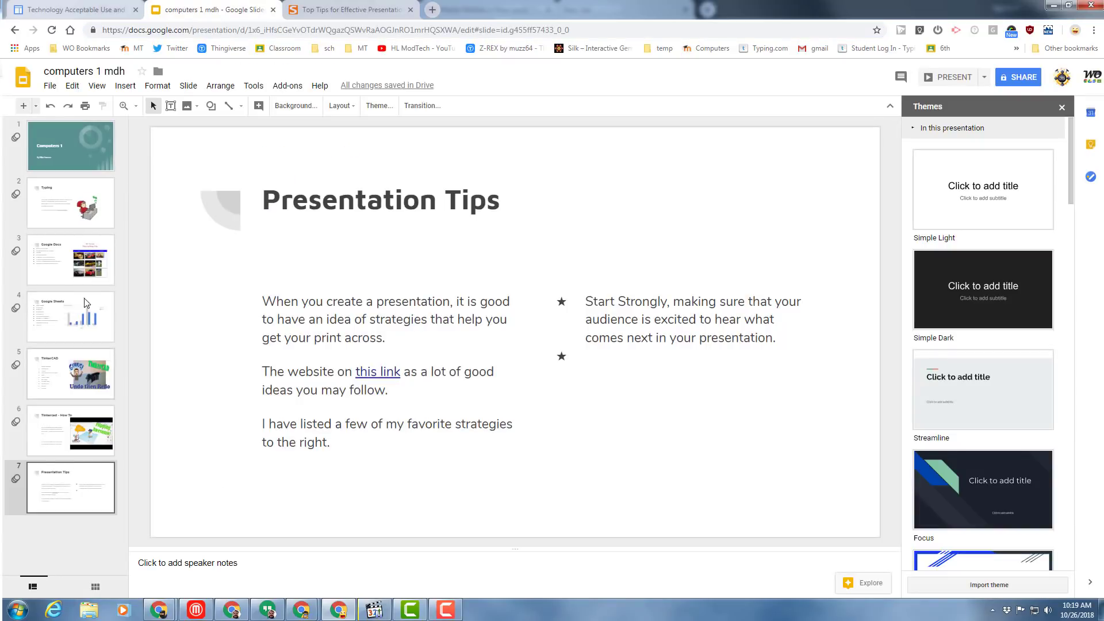
# Give slide 2's typing-kid picture a Fly in from left animation.
pyautogui.click(90, 218)
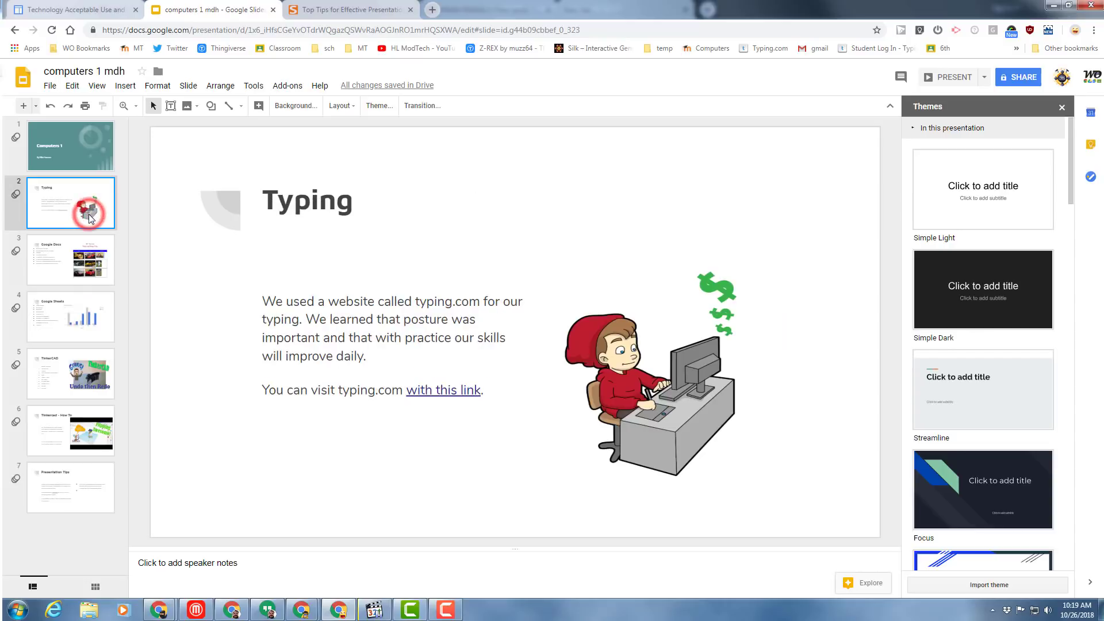
pyautogui.click(664, 429)
pyautogui.click(126, 87)
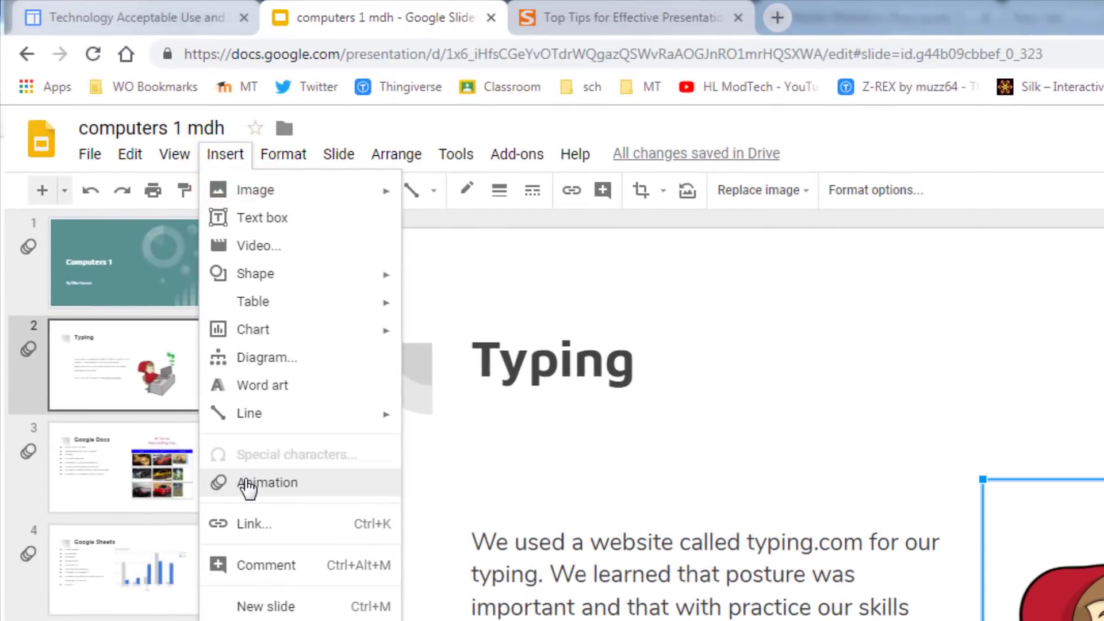
pyautogui.click(247, 485)
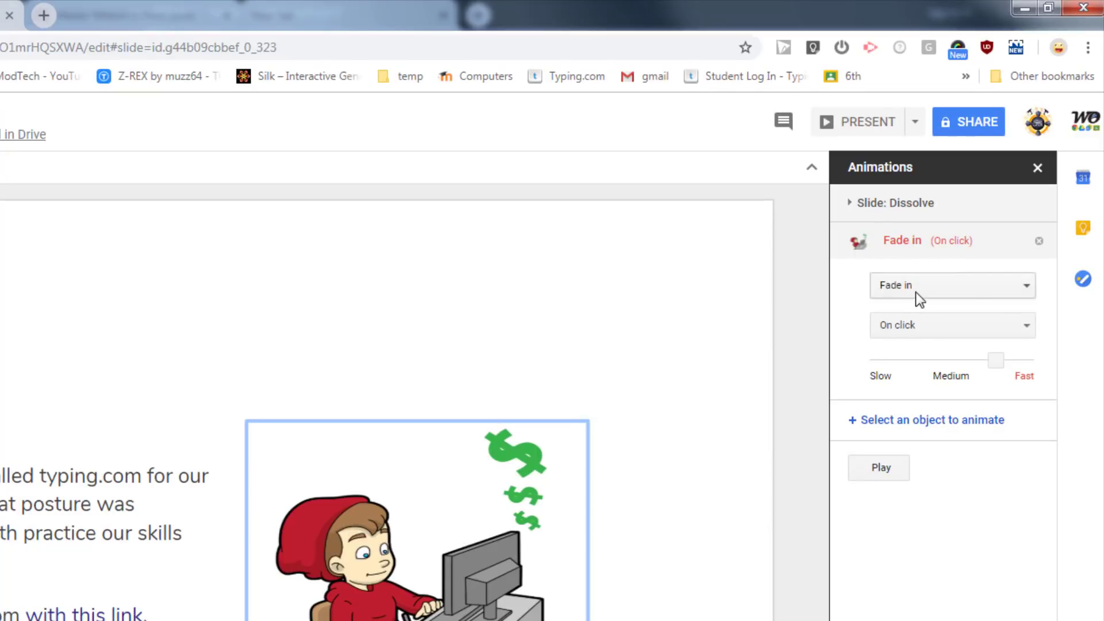
pyautogui.click(966, 291)
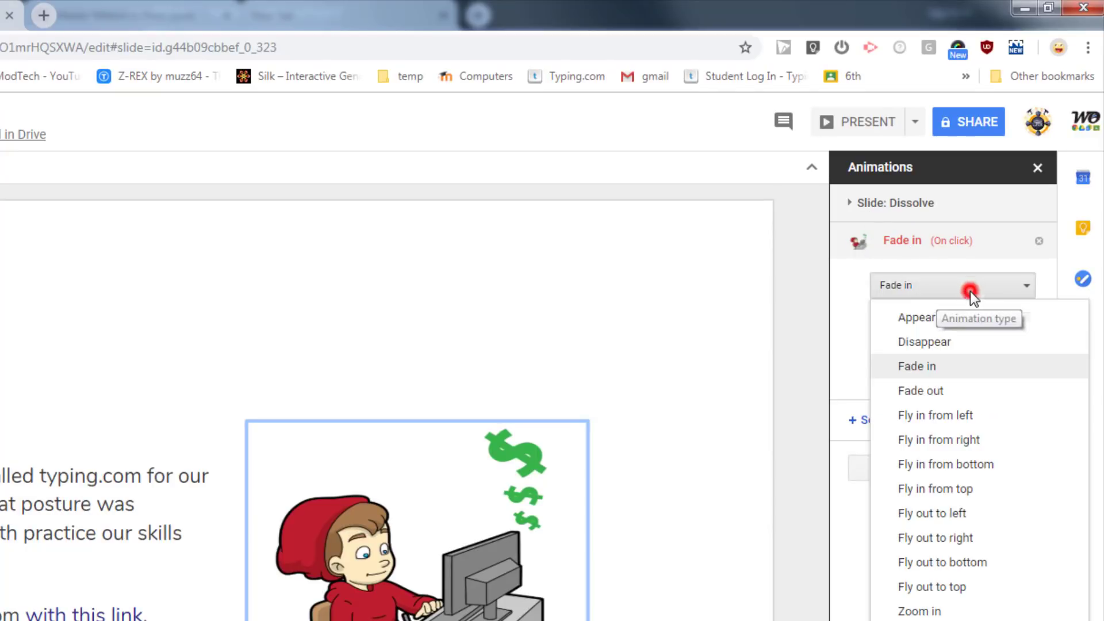
pyautogui.click(928, 417)
# Set the animation to start With previous and present the slideshow.
pyautogui.click(913, 325)
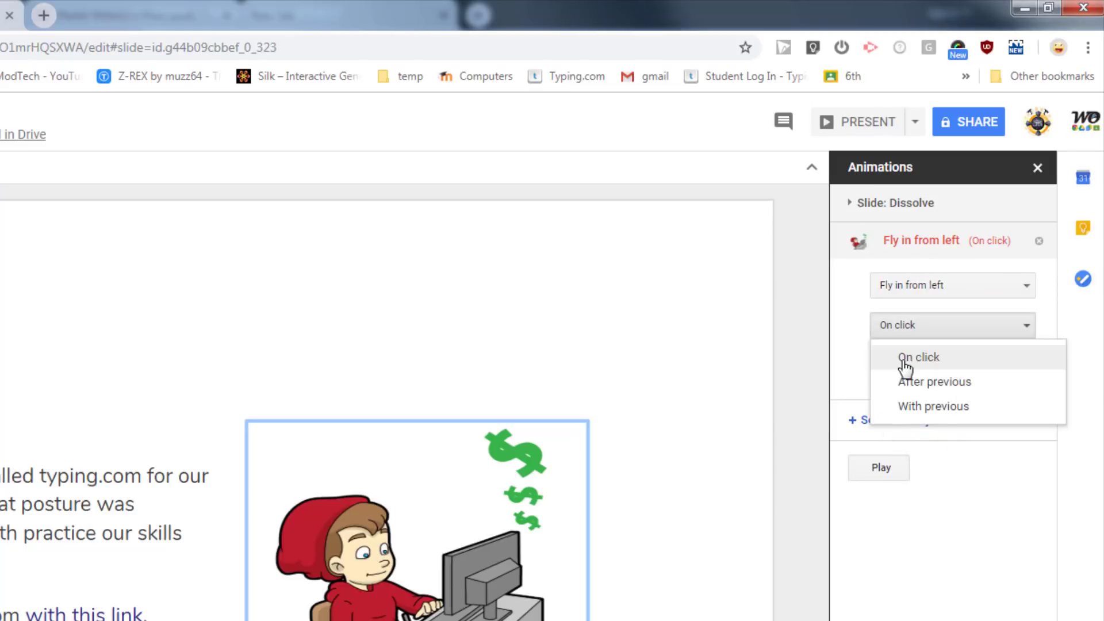
pyautogui.click(903, 358)
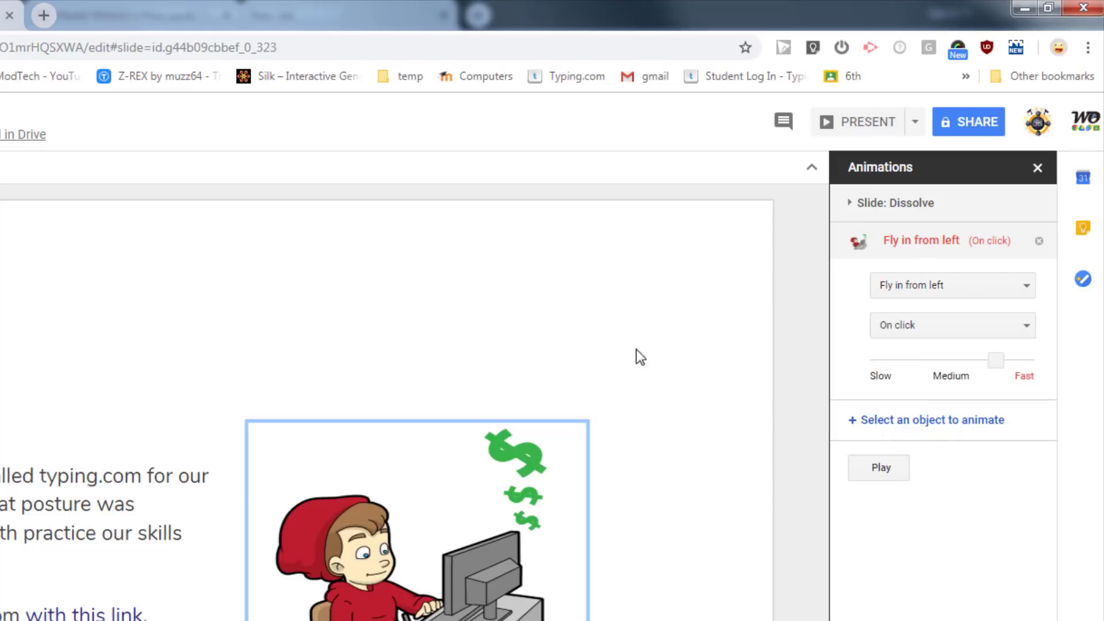
pyautogui.click(874, 326)
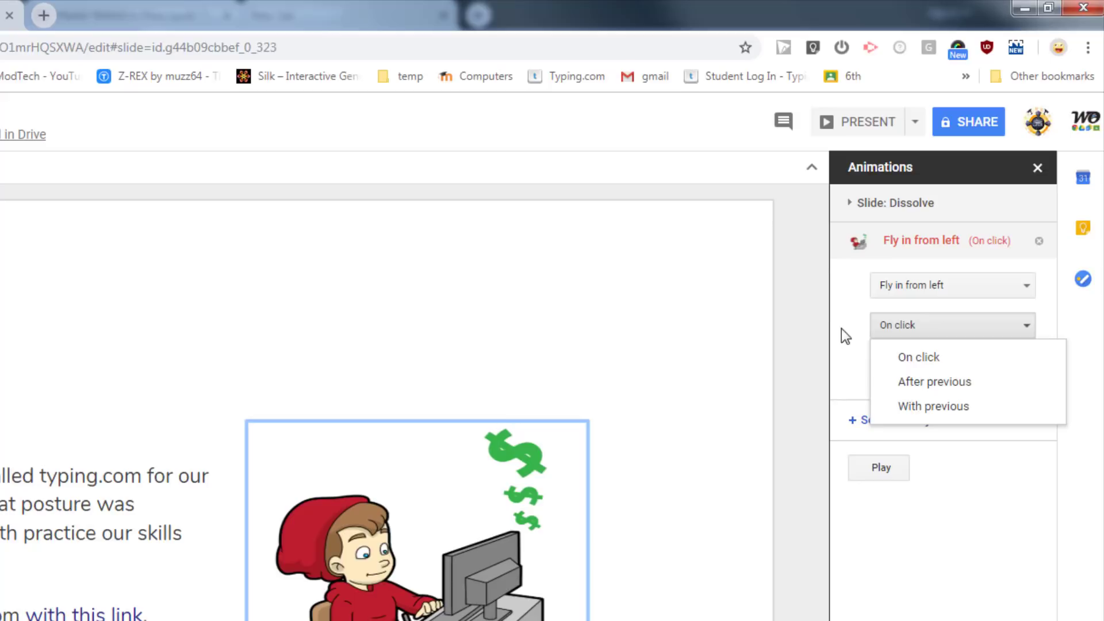
pyautogui.click(903, 402)
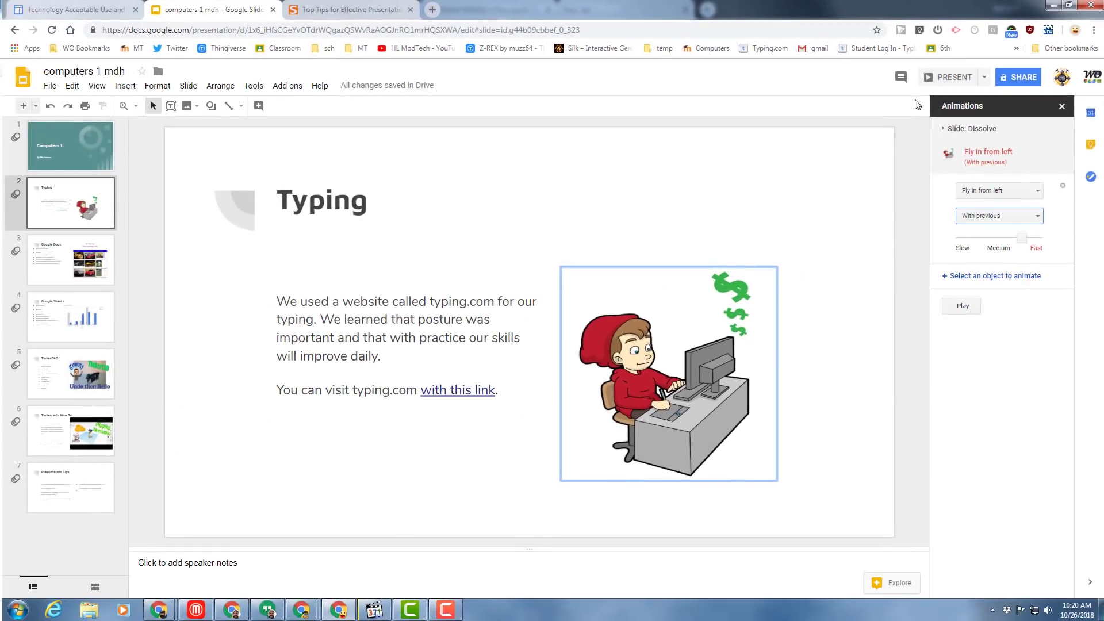
pyautogui.click(948, 77)
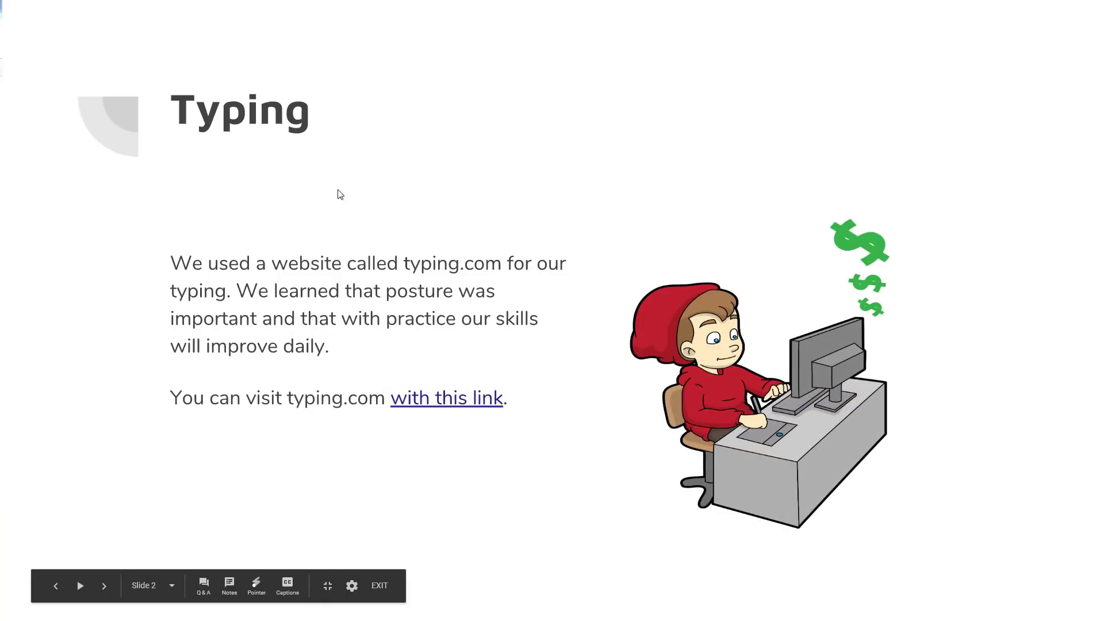
# Exit the slideshow after watching the picture fly in.
pyautogui.click(379, 585)
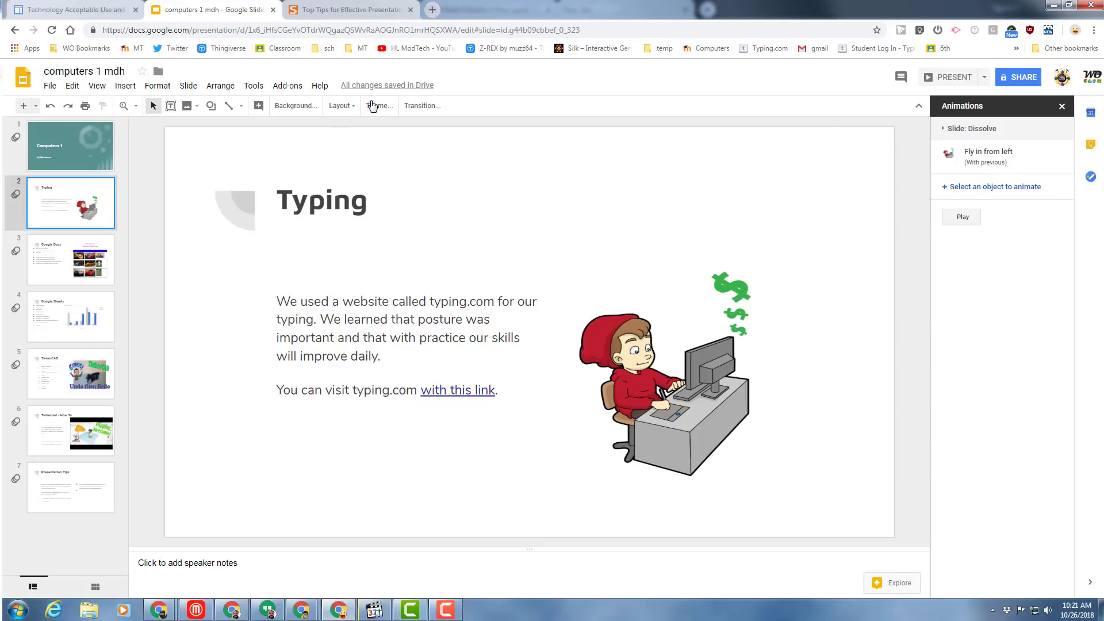
# Set 313day2.jpg as the Typing slide's background image.
pyautogui.click(294, 105)
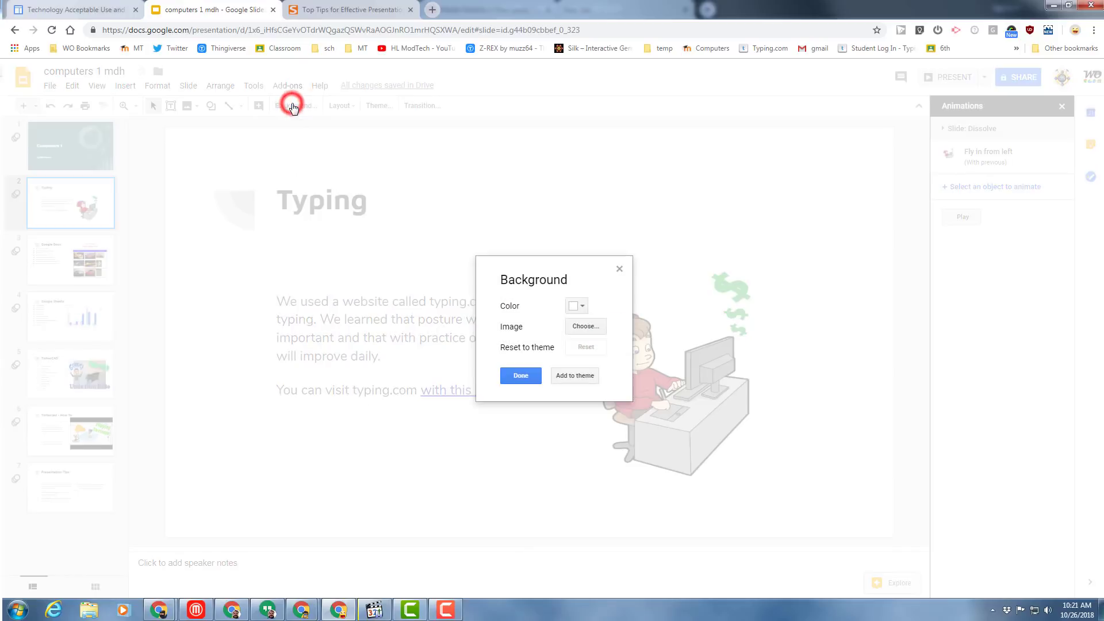
pyautogui.click(595, 329)
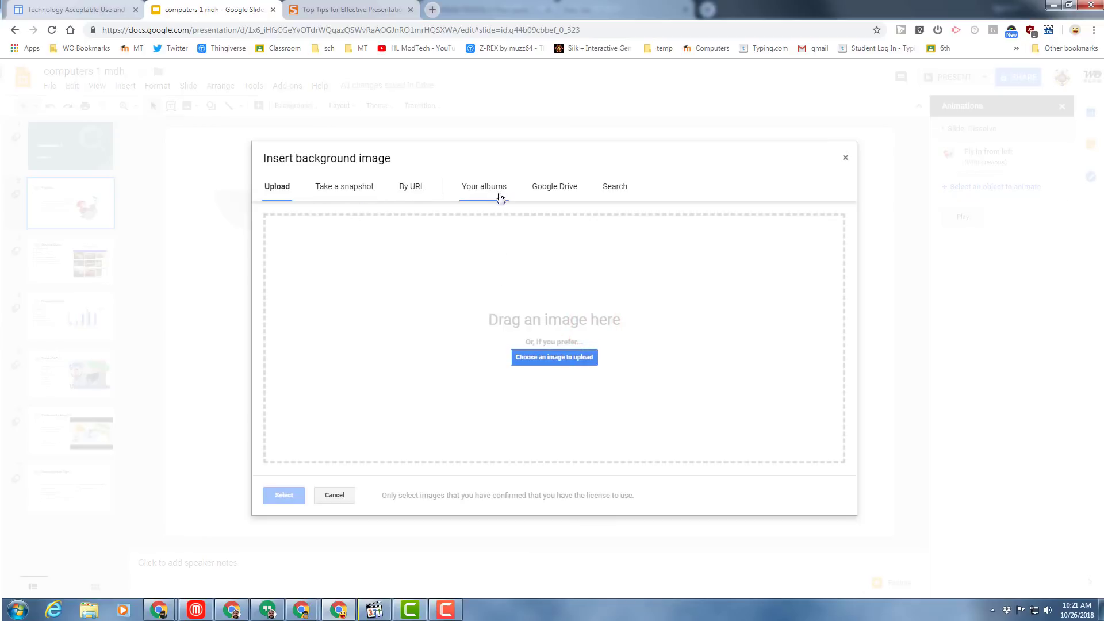
pyautogui.click(551, 359)
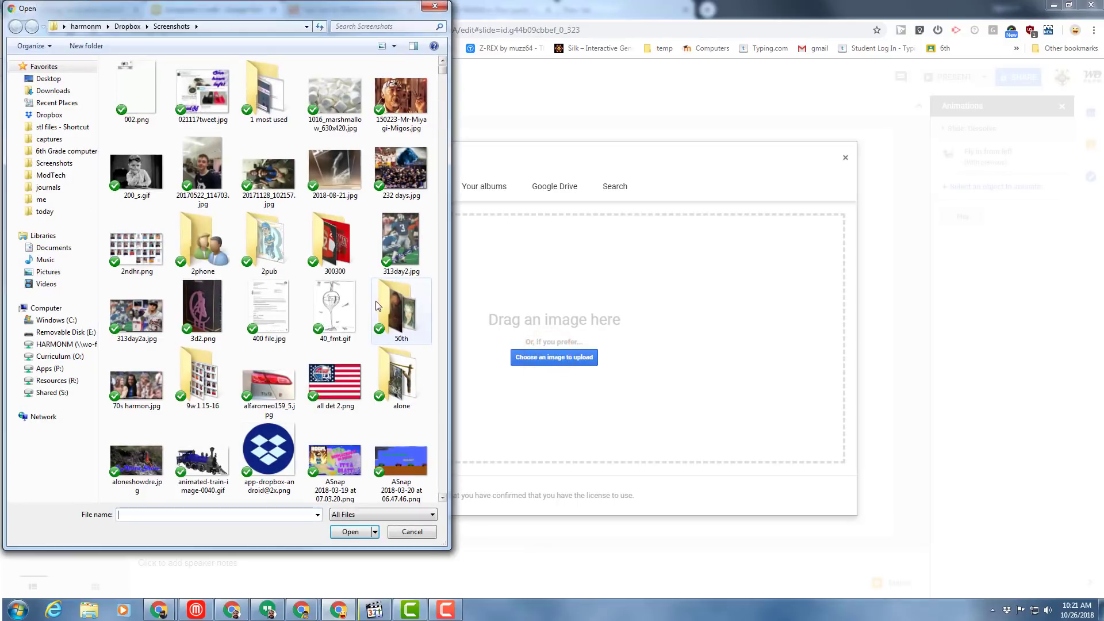
pyautogui.doubleClick(400, 243)
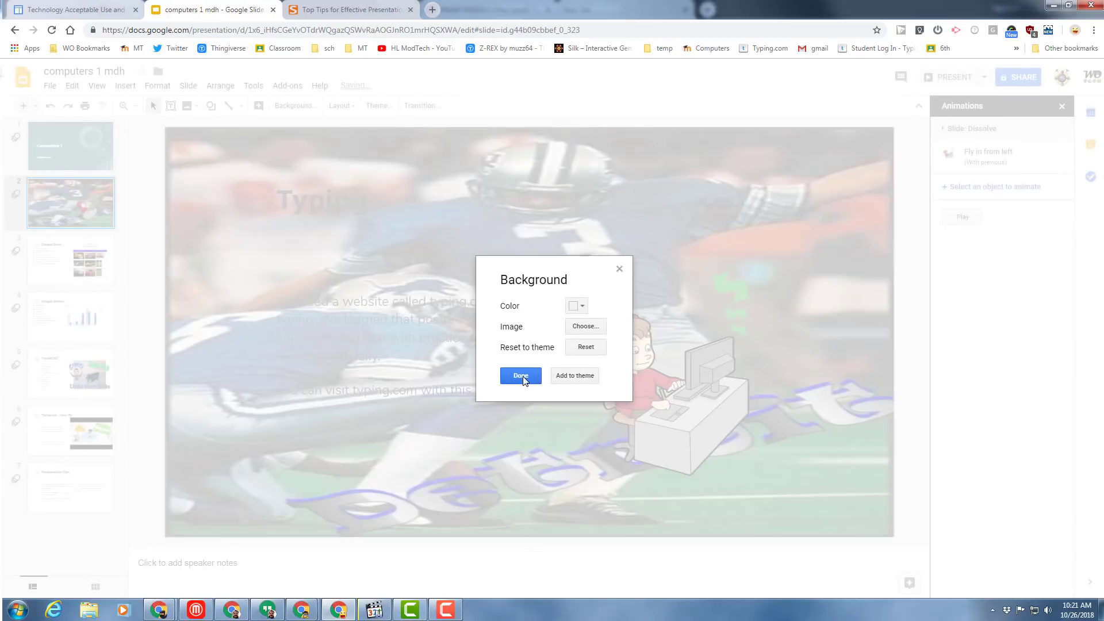
pyautogui.click(521, 376)
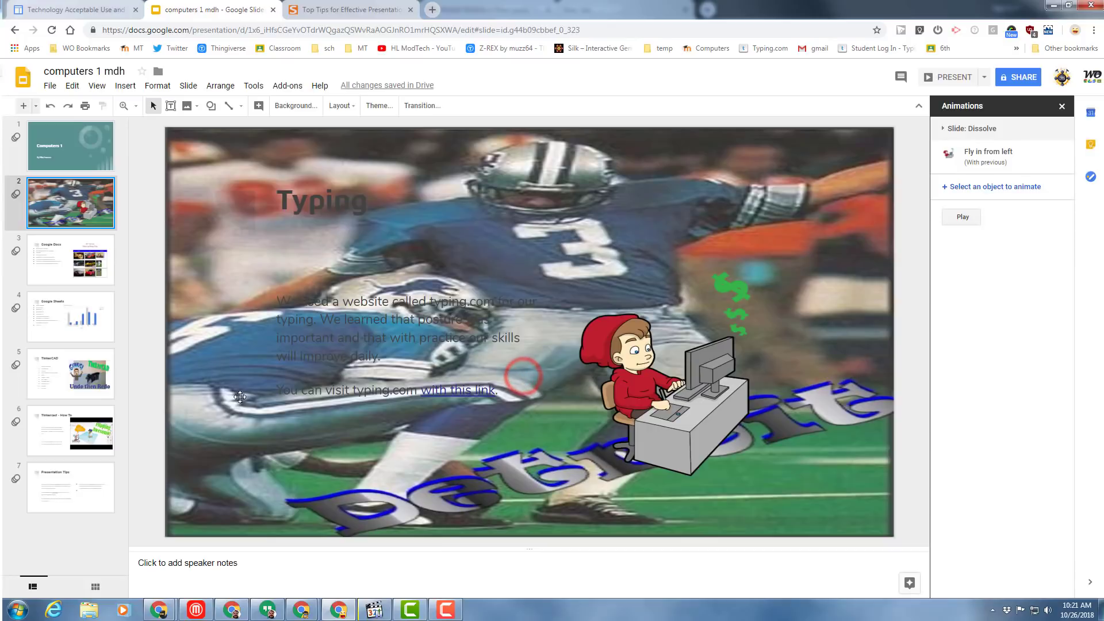
# Reset the Typing slide's background to the plain theme background.
pyautogui.click(50, 262)
pyautogui.click(80, 199)
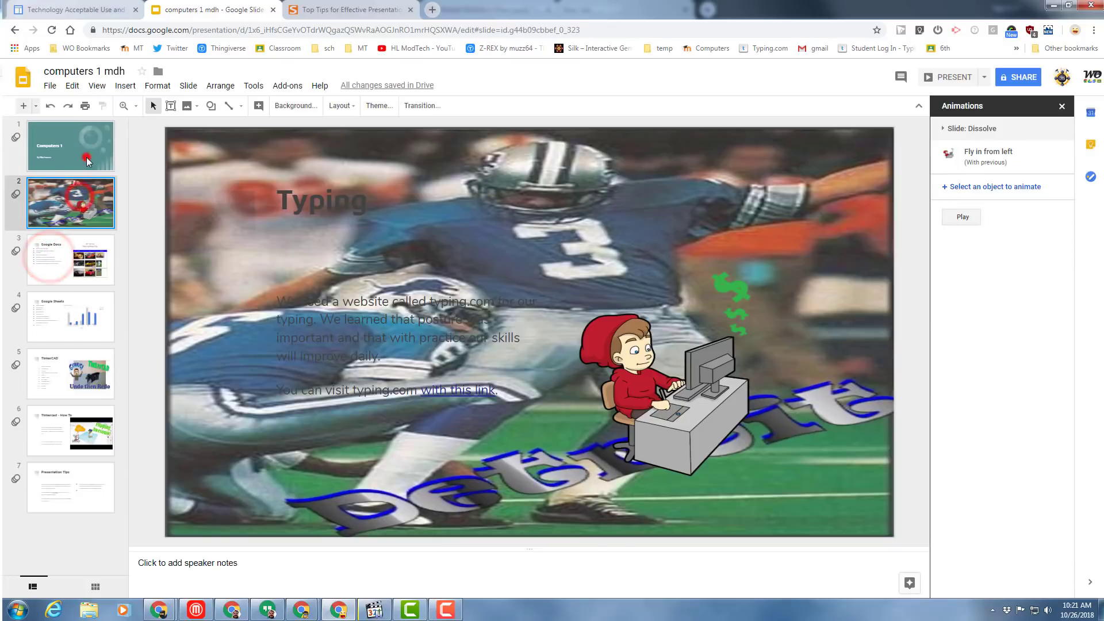
pyautogui.click(89, 141)
pyautogui.click(89, 187)
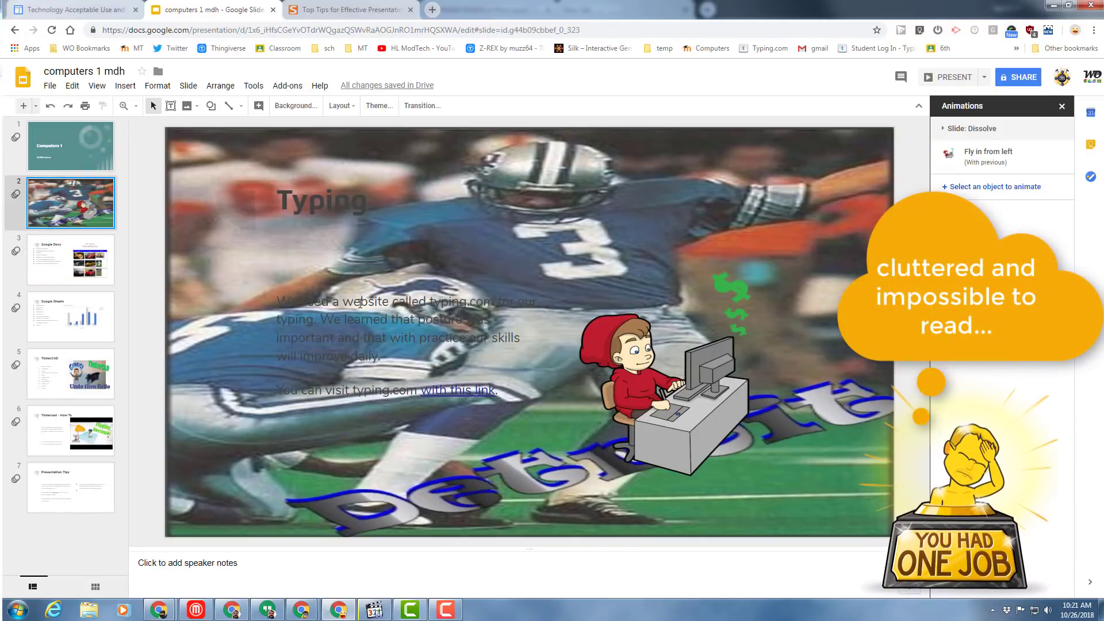
pyautogui.click(293, 106)
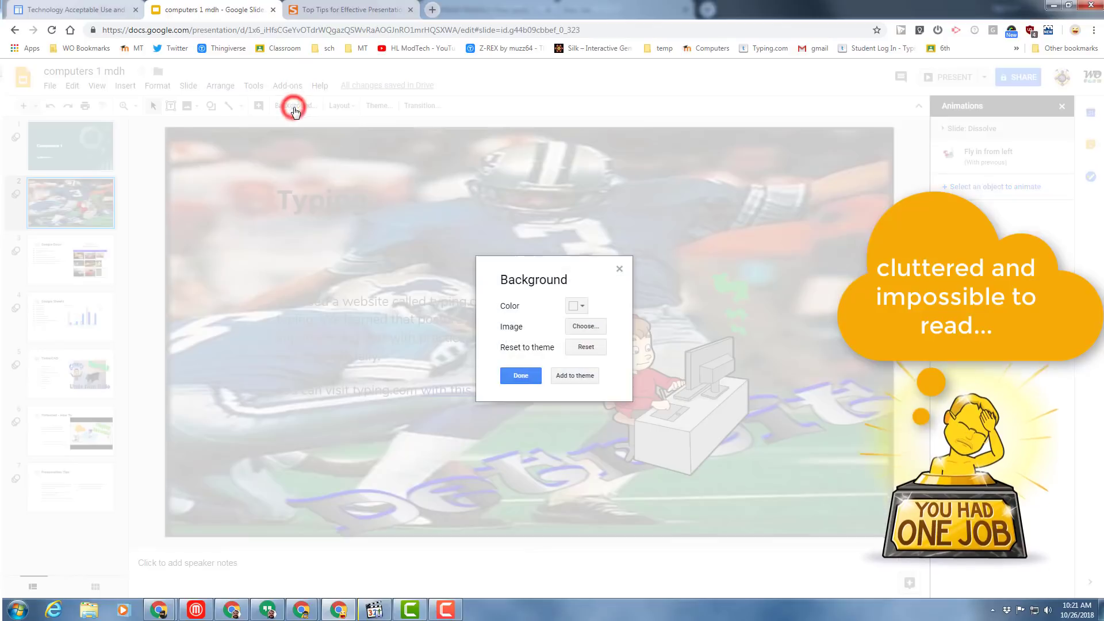
pyautogui.click(585, 348)
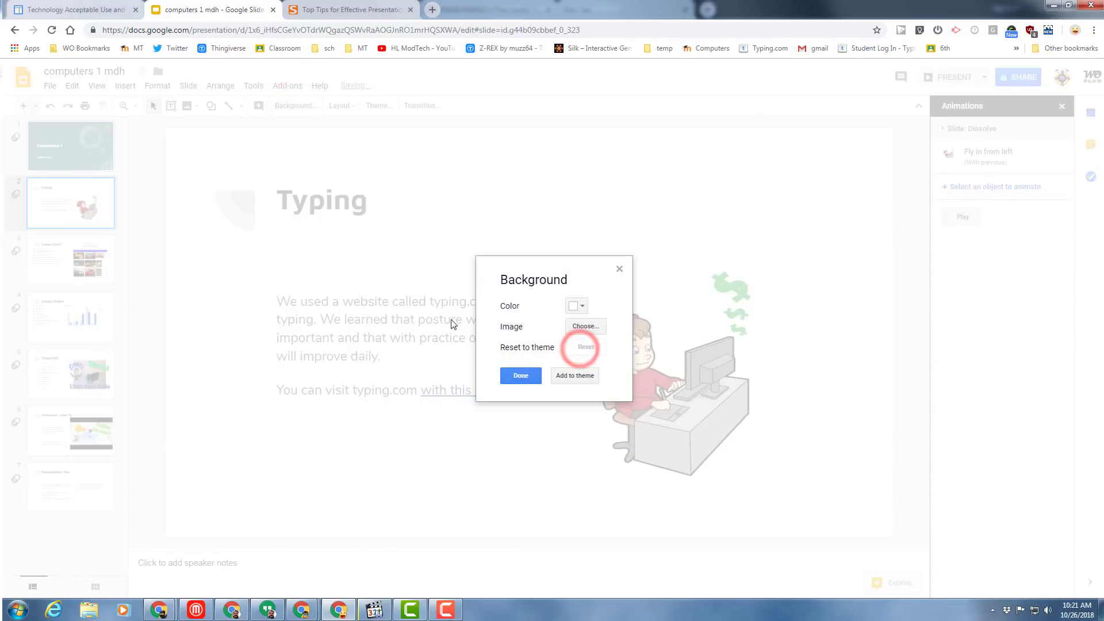
pyautogui.click(515, 379)
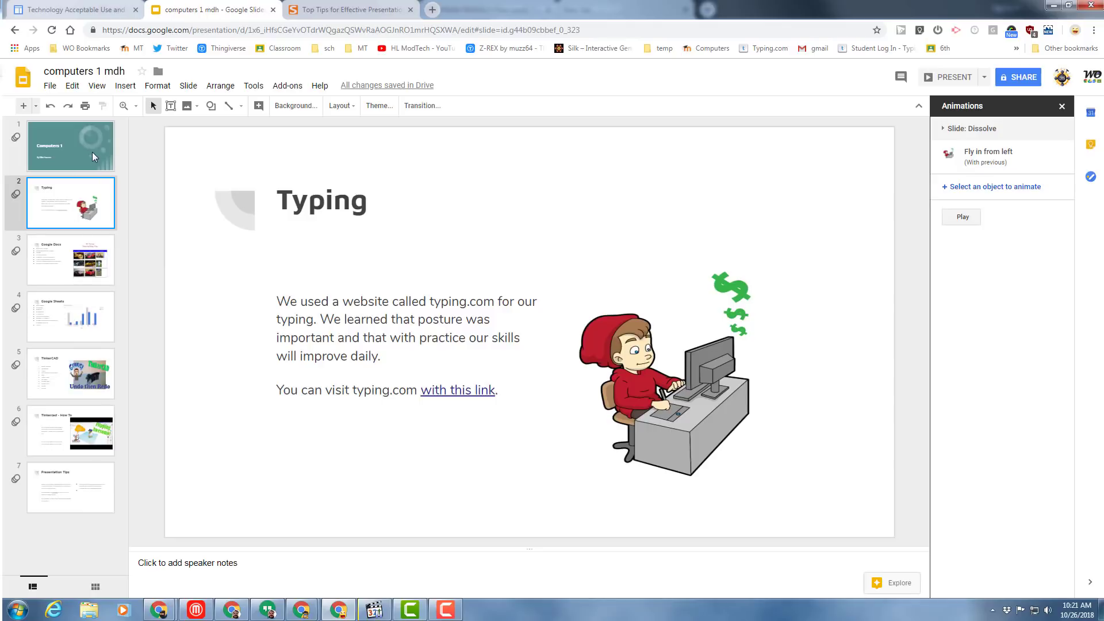
# Apply the Simple Dark theme to the deck, then revert to Momentum.
pyautogui.click(379, 106)
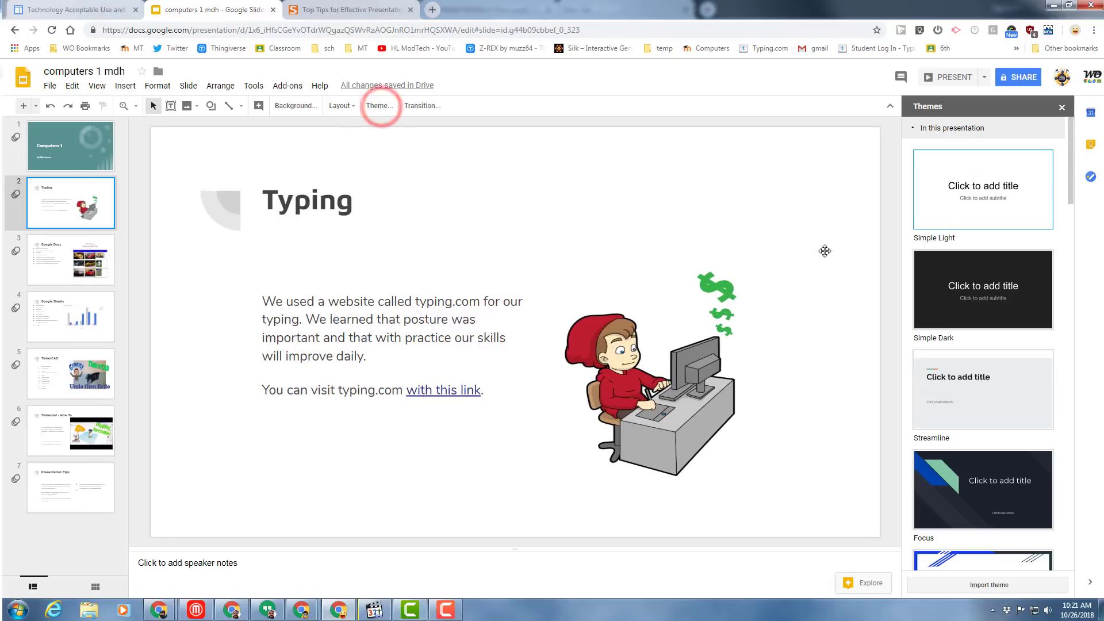
pyautogui.click(1023, 319)
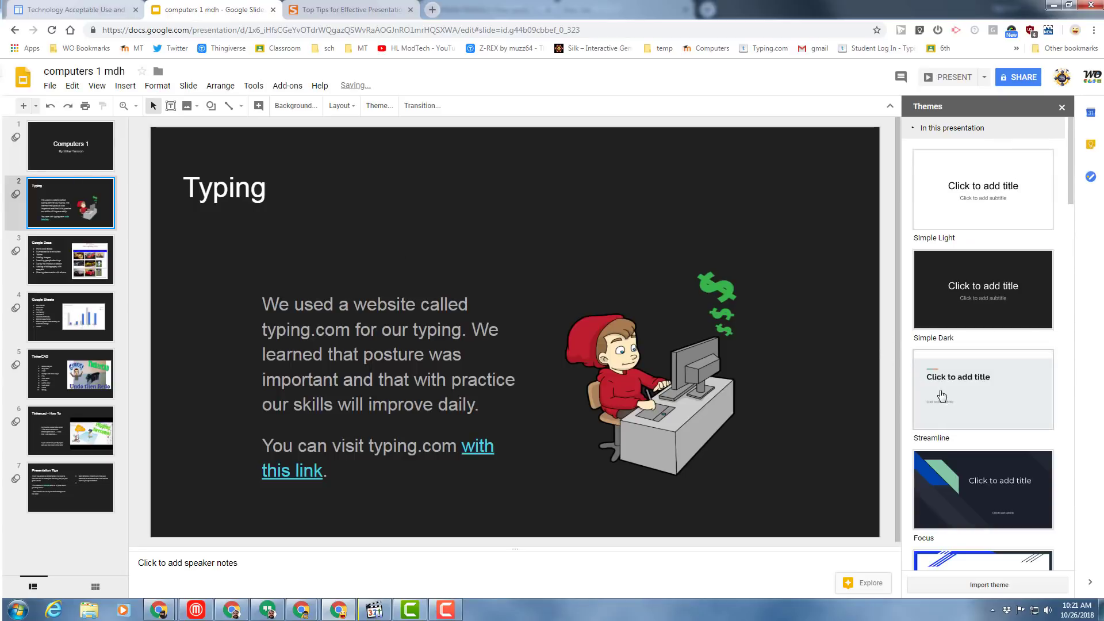
pyautogui.scroll(-3, 943, 402)
pyautogui.click(969, 512)
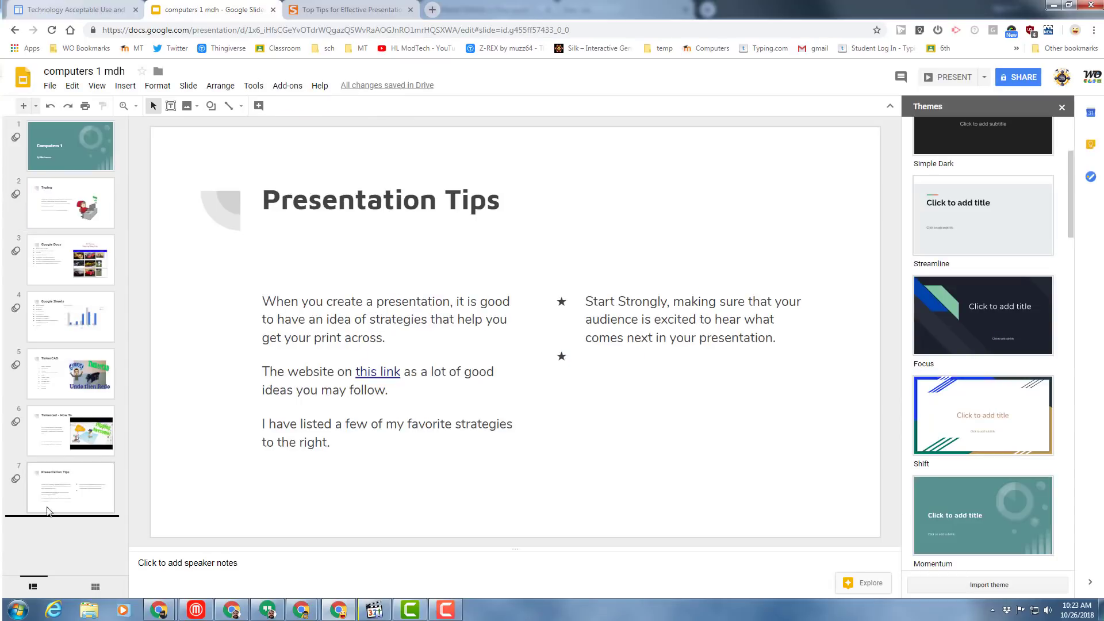
# Add a new slide at the end titled 'Scratch'.
pyautogui.click(23, 107)
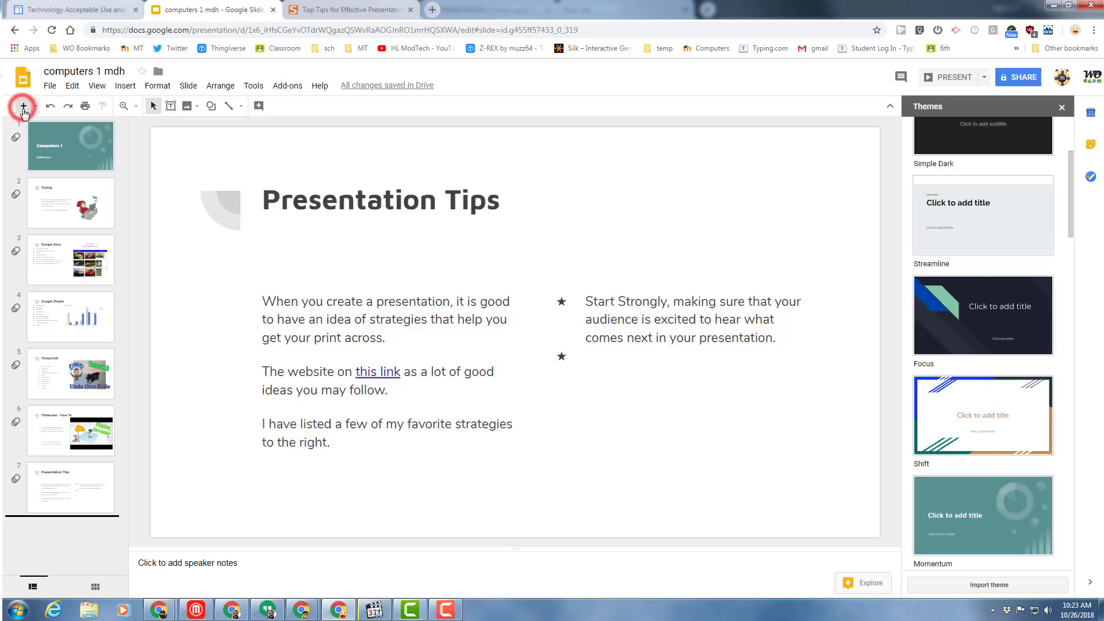
pyautogui.click(448, 198)
pyautogui.write('Scratch')
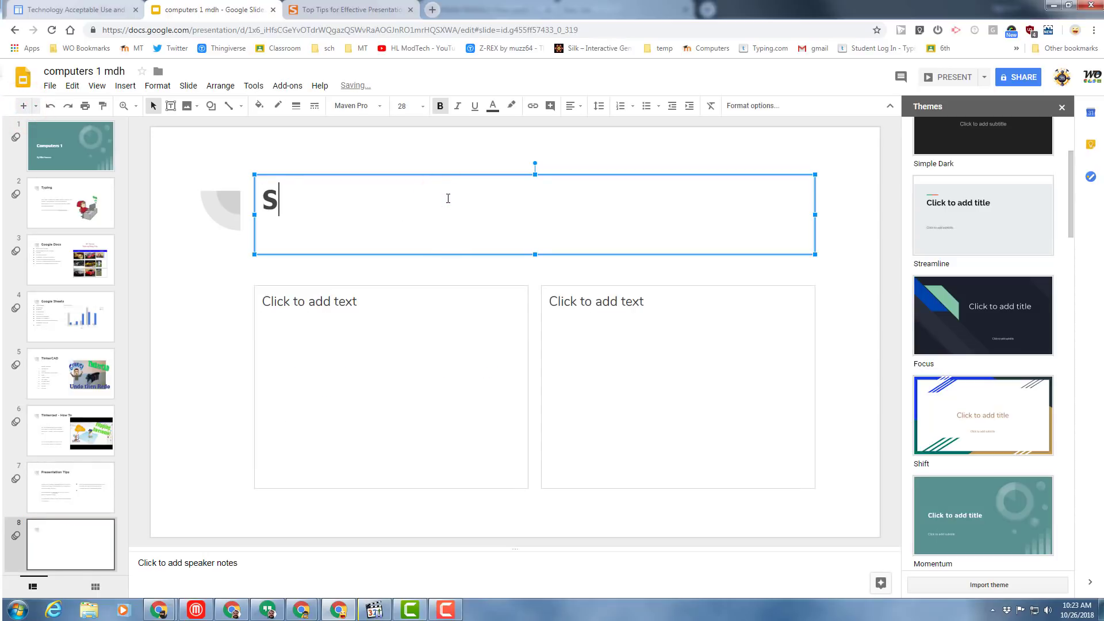
# Paste two sentences describing Scratch and the Zoom! game into the left text box.
pyautogui.click(364, 316)
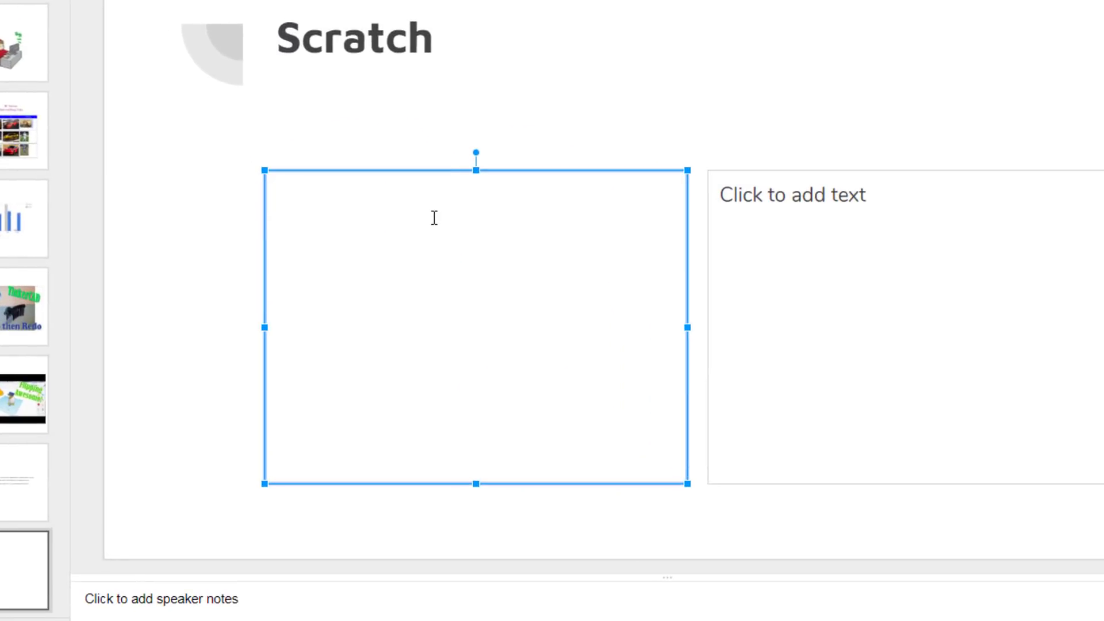
pyautogui.write('Scratch is a neat programming site that allows us to learn code really quickly.')
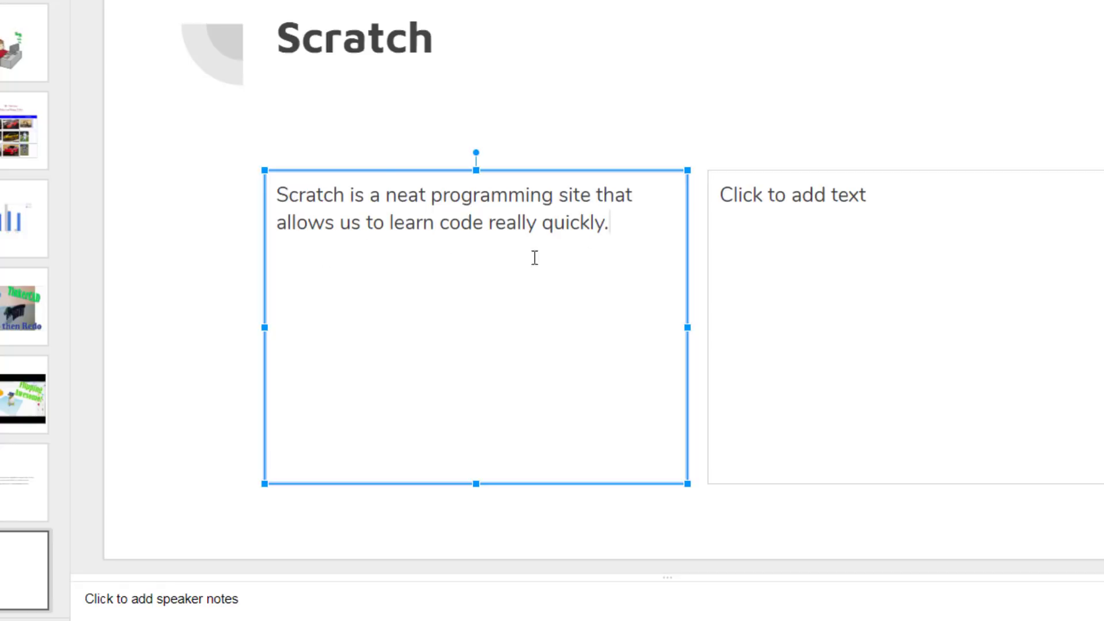
pyautogui.press('Return')
pyautogui.press('Return')
pyautogui.write('We created a really neat game called Zoom! In just a few minutes.')
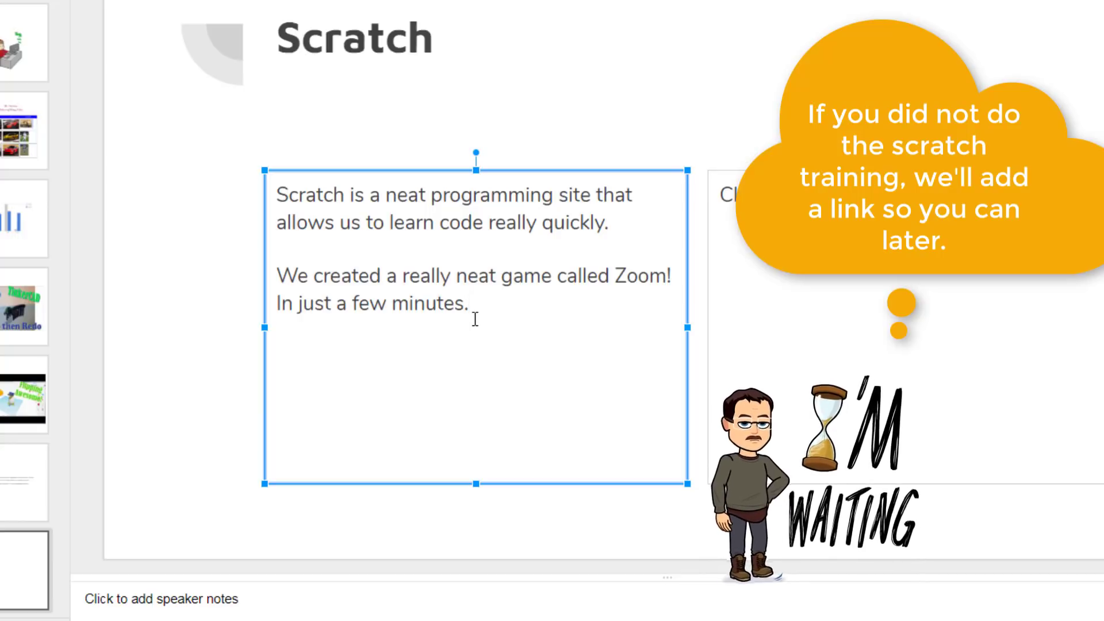
pyautogui.press('Return')
pyautogui.press('Return')
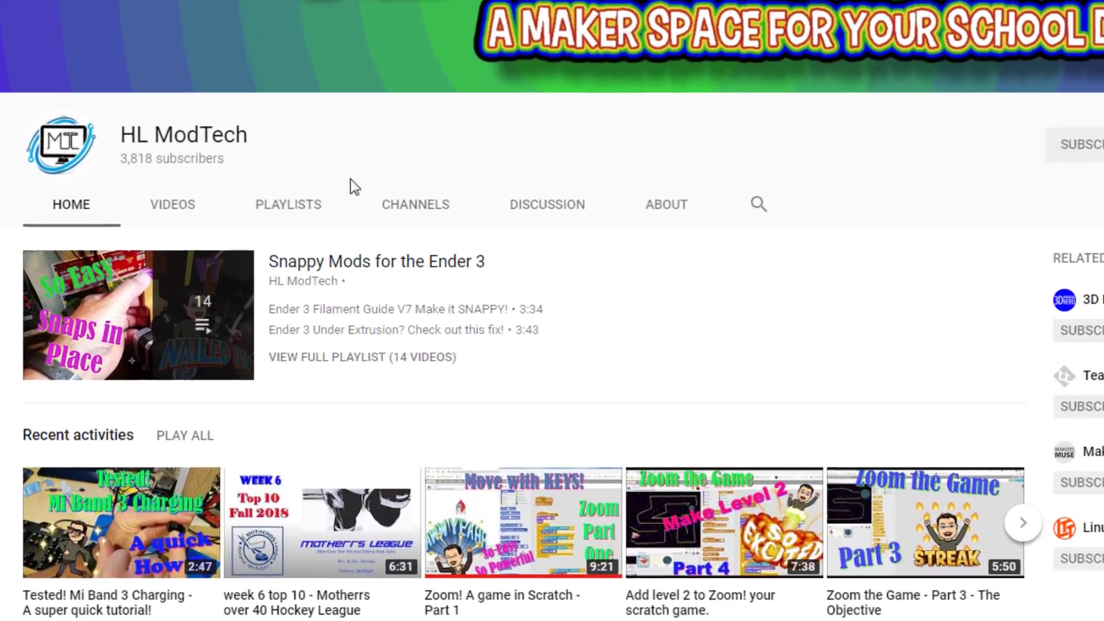
# Open the 'Zoom! A Scratch game in MINUTES!' playlist and copy its URL.
pyautogui.click(291, 207)
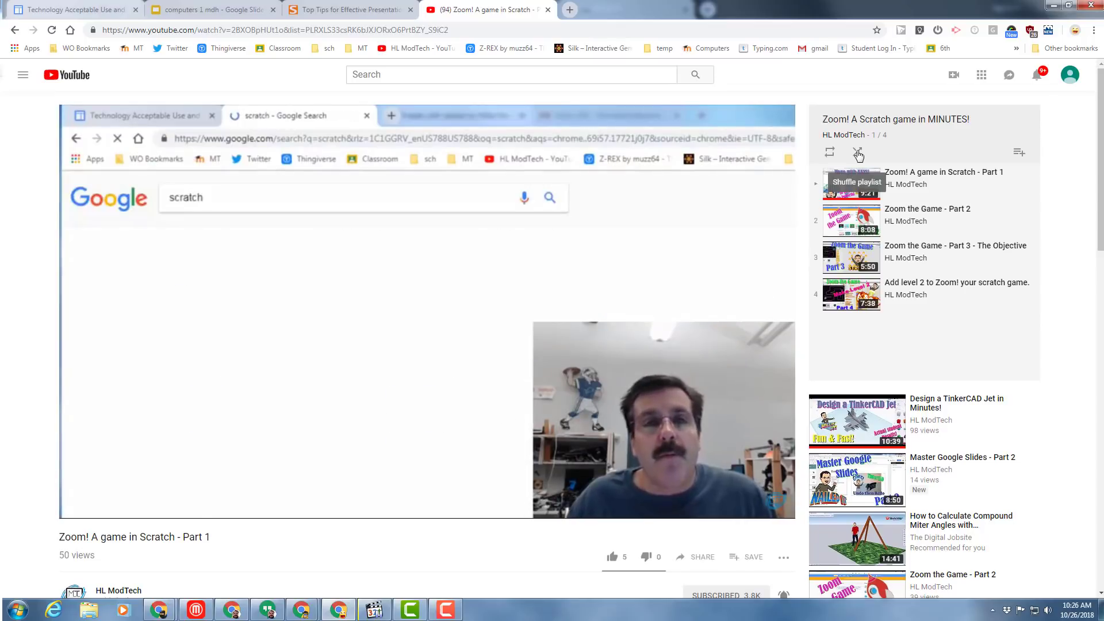
pyautogui.click(835, 119)
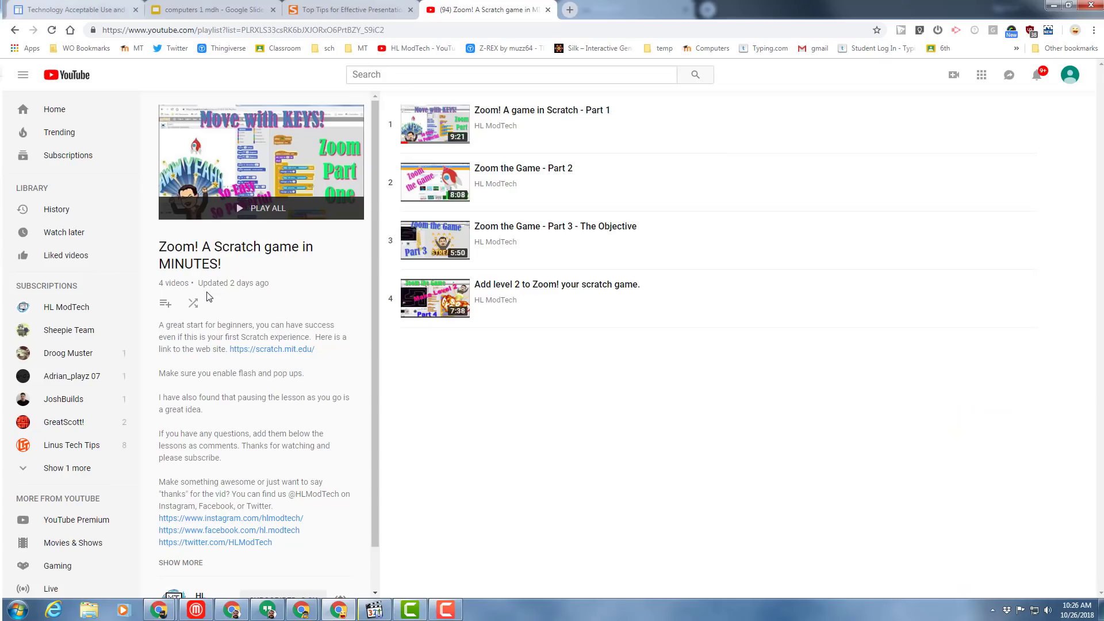
pyautogui.moveTo(414, 33); pyautogui.dragTo(154, 39)
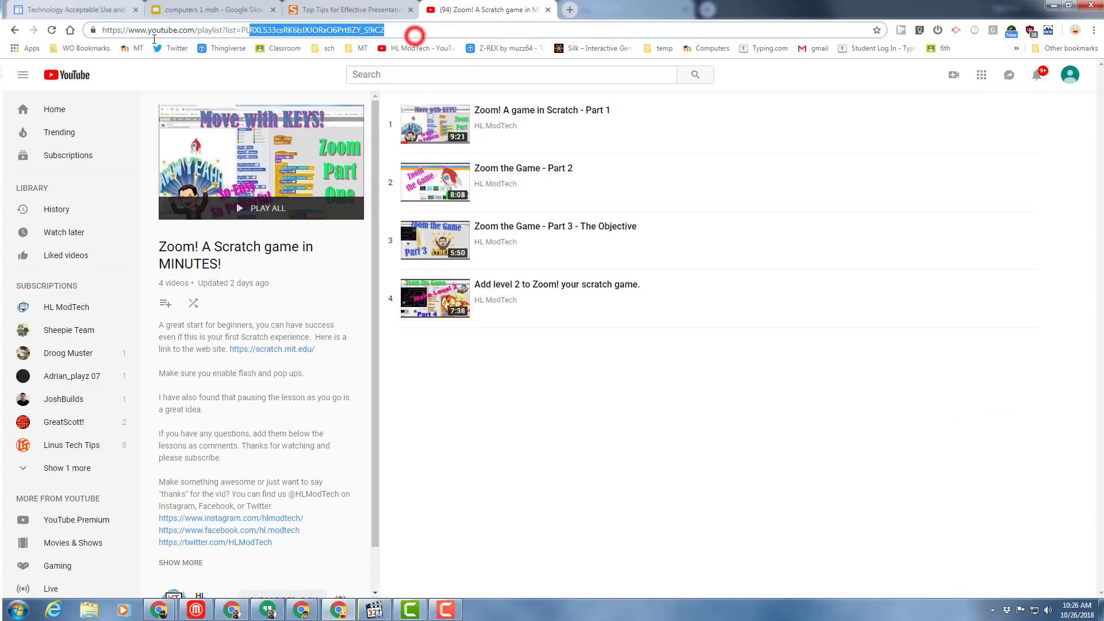
pyautogui.hotkey('ctrl', 'a')
pyautogui.rightClick(146, 29)
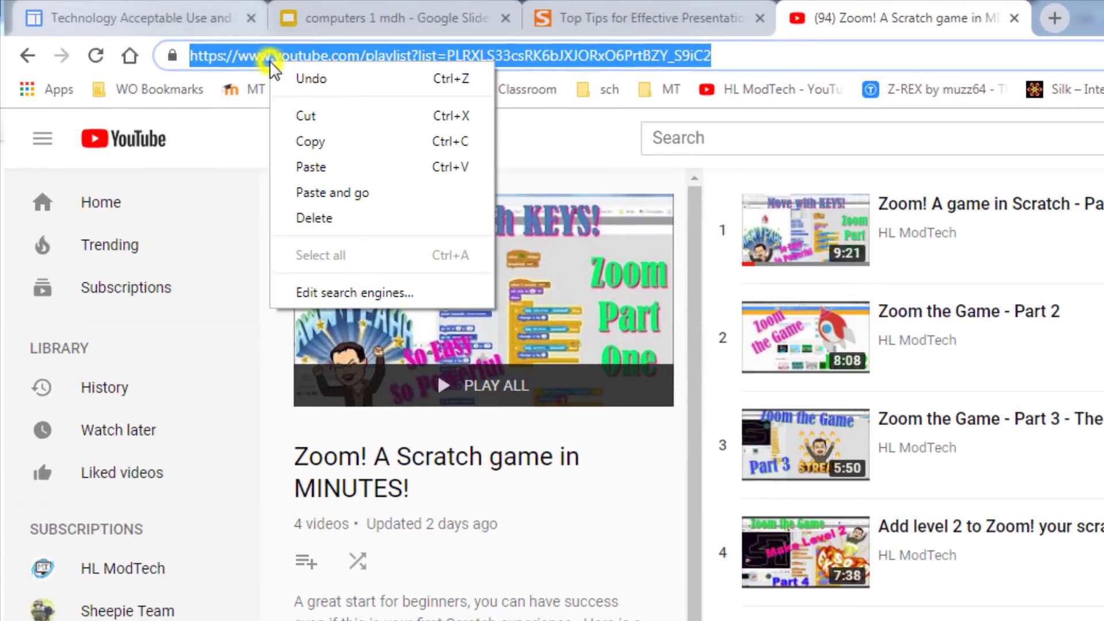
pyautogui.click(314, 141)
# Type 'Here is a link to the playlist' and hyperlink 'Here is a link' to the playlist URL.
pyautogui.click(401, 21)
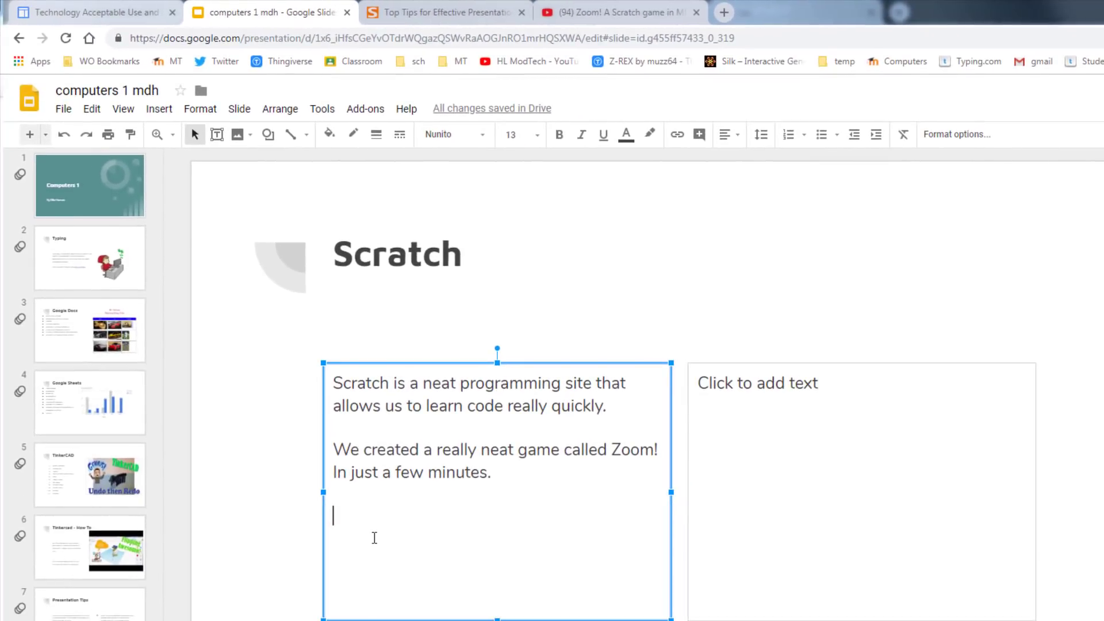
pyautogui.write('Here is a link to the playlist')
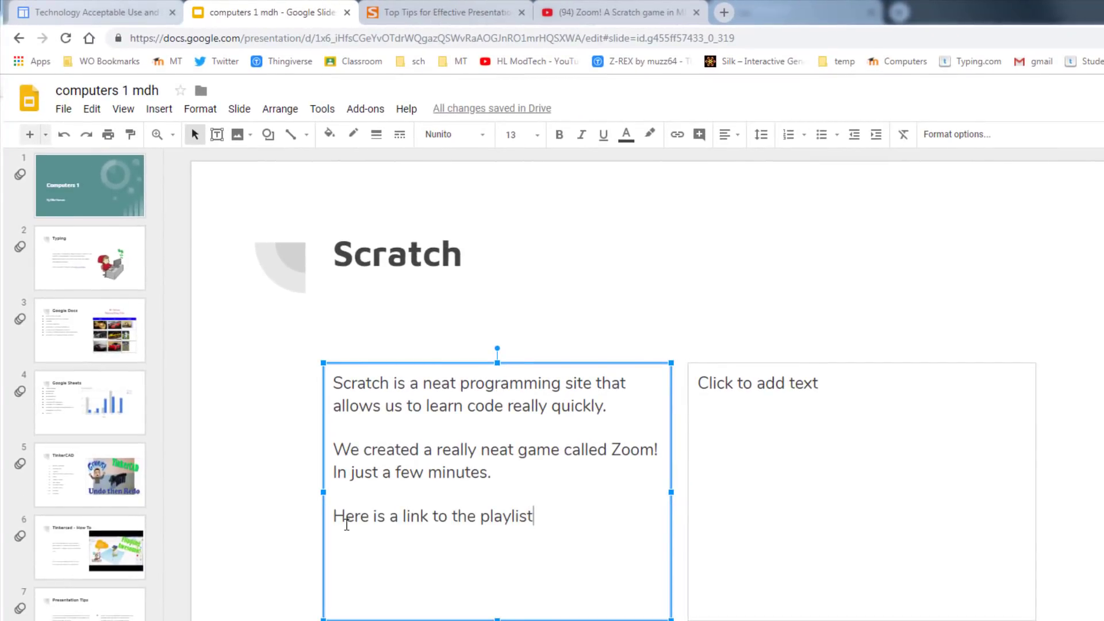
pyautogui.moveTo(427, 517); pyautogui.dragTo(333, 516)
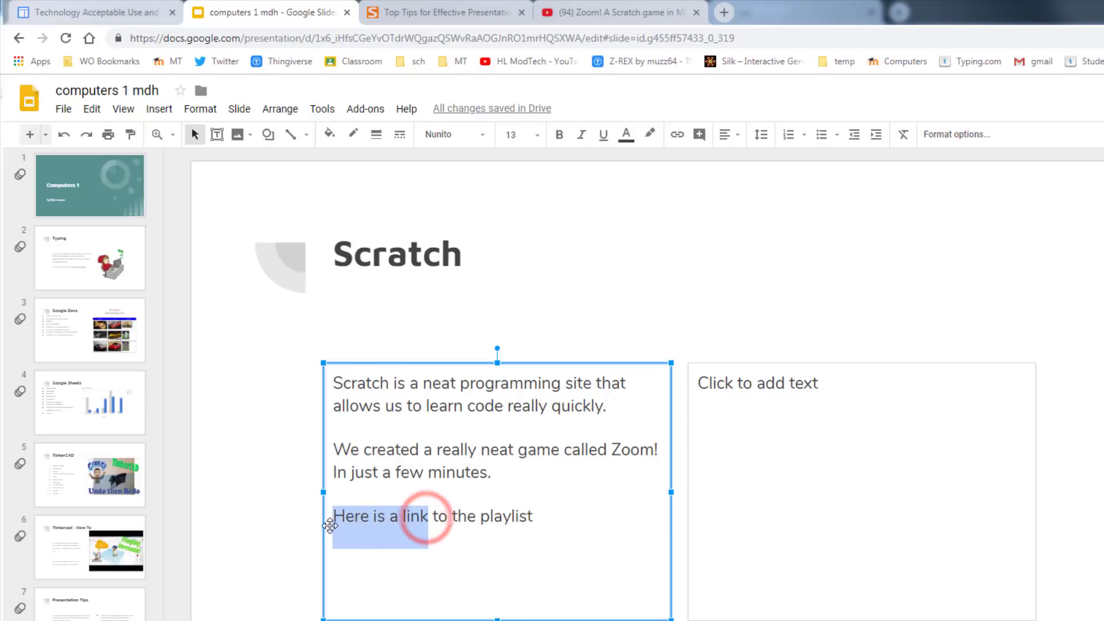
pyautogui.click(677, 134)
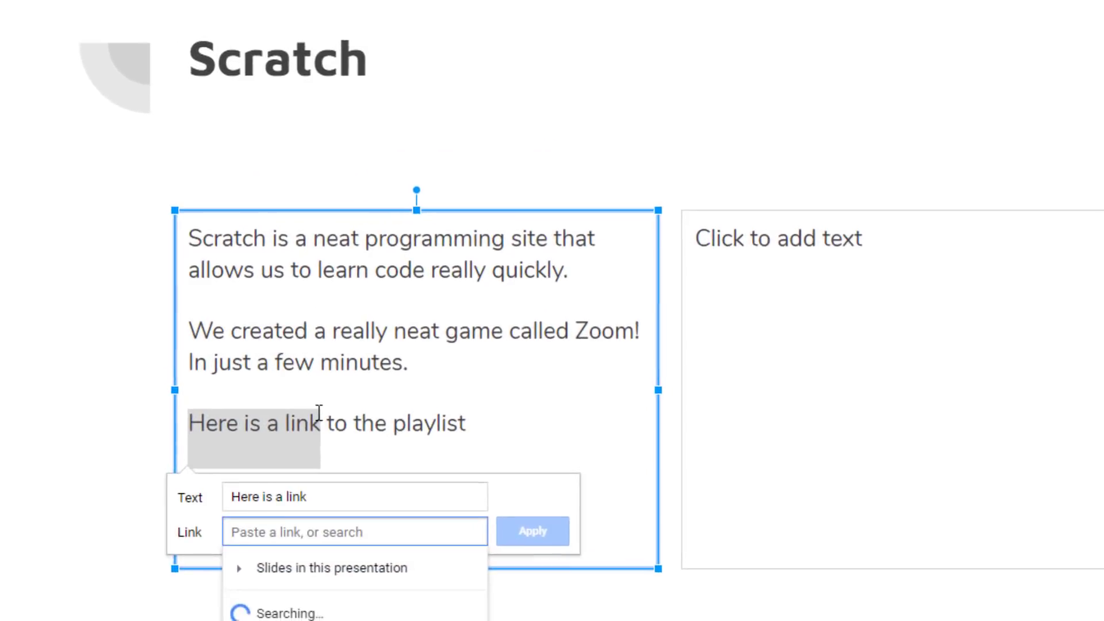
pyautogui.rightClick(399, 595)
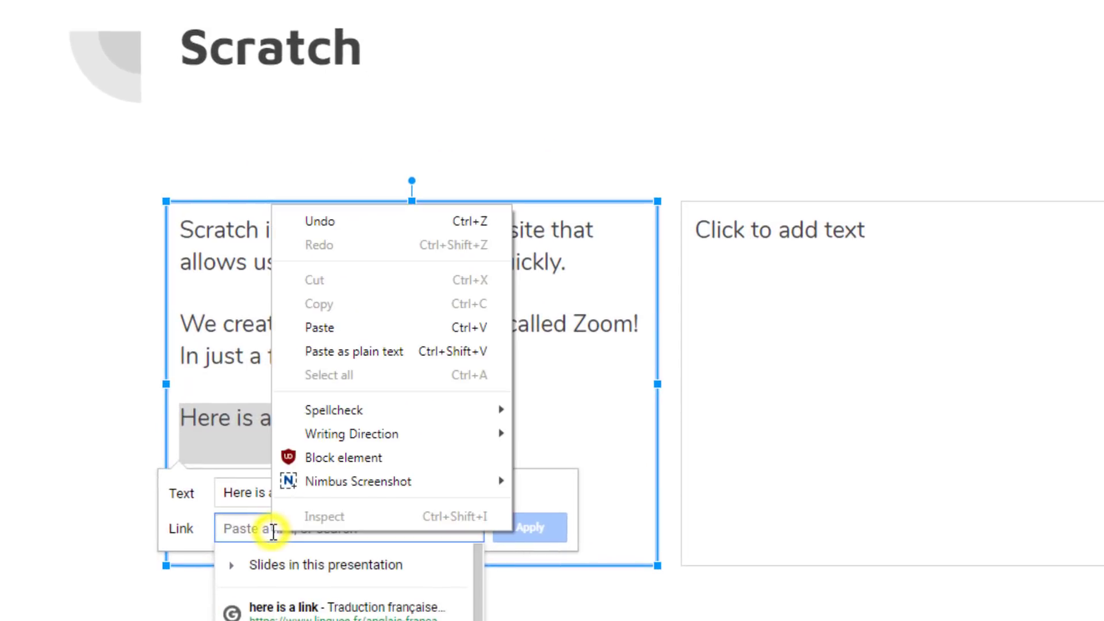
pyautogui.click(339, 328)
pyautogui.click(532, 533)
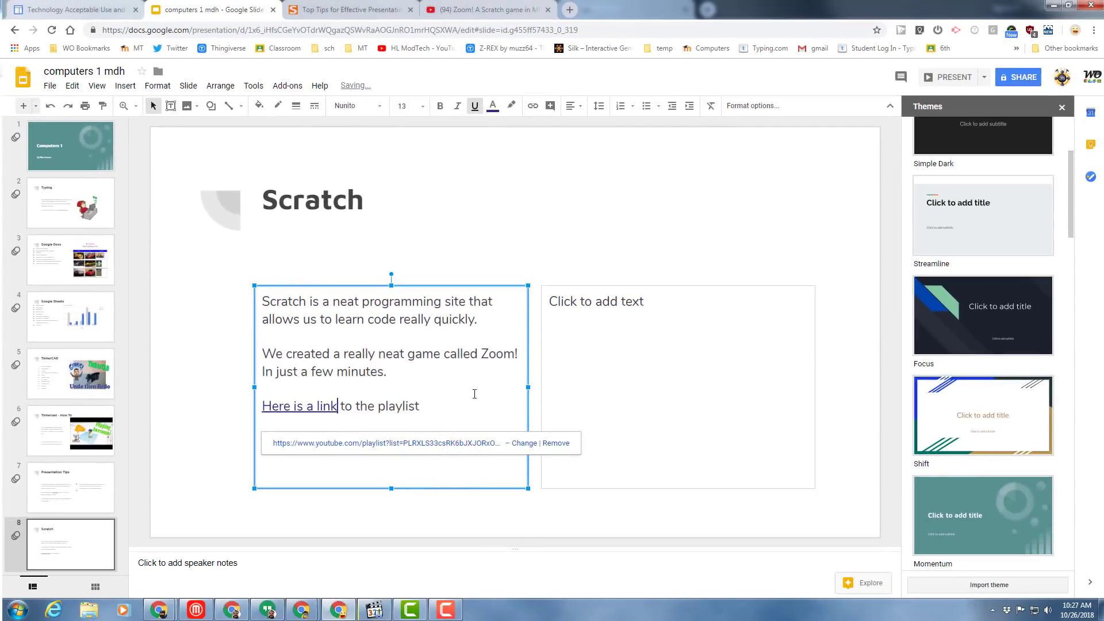
# Test that the link opens the playlist, then select the empty right-hand placeholder.
pyautogui.click(549, 419)
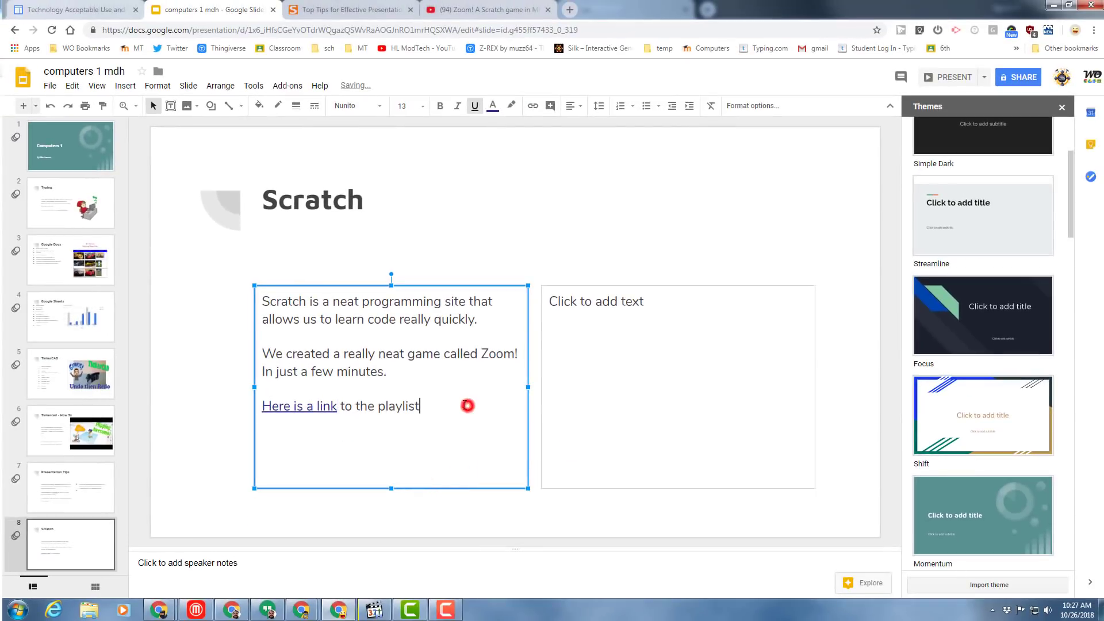
pyautogui.click(305, 409)
pyautogui.click(361, 444)
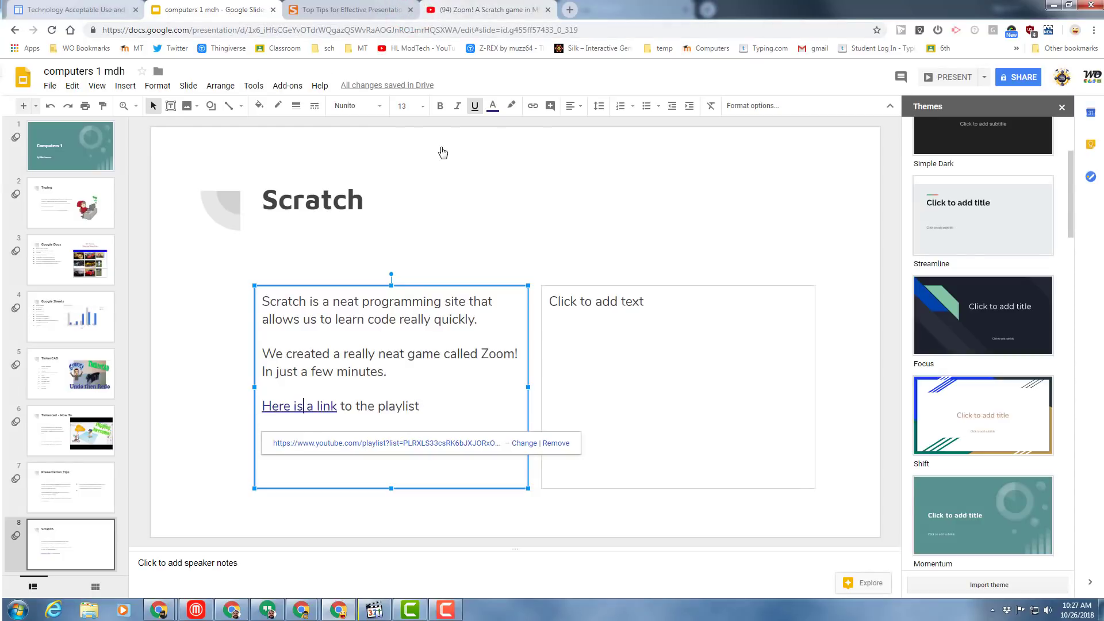
pyautogui.click(620, 294)
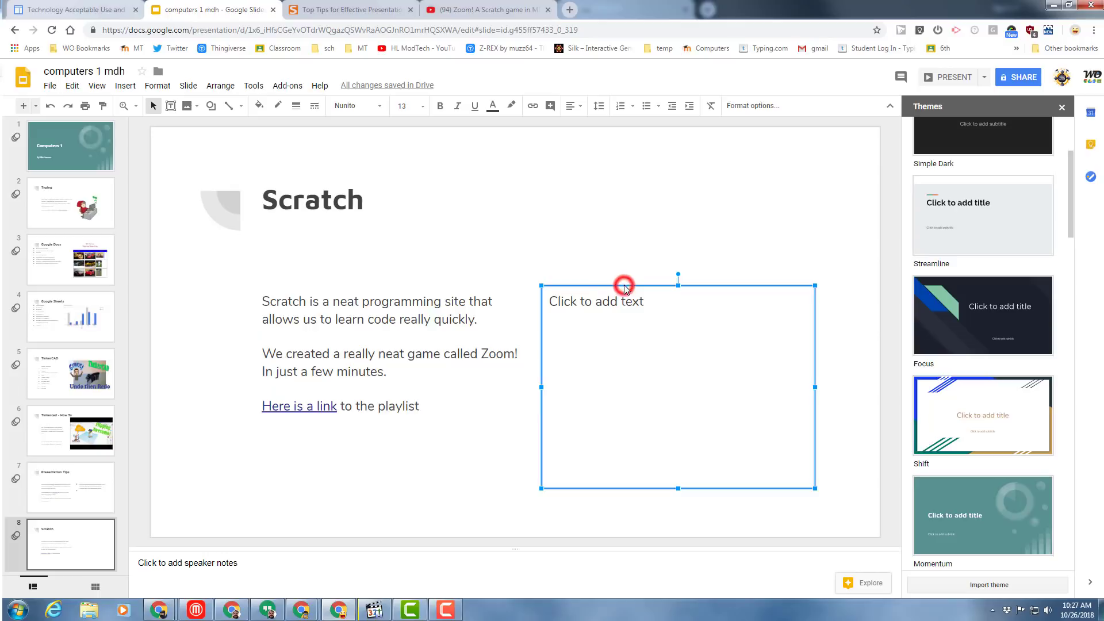
# Delete the unused right placeholder and insert a 'Zoom!' word art.
pyautogui.press('Delete')
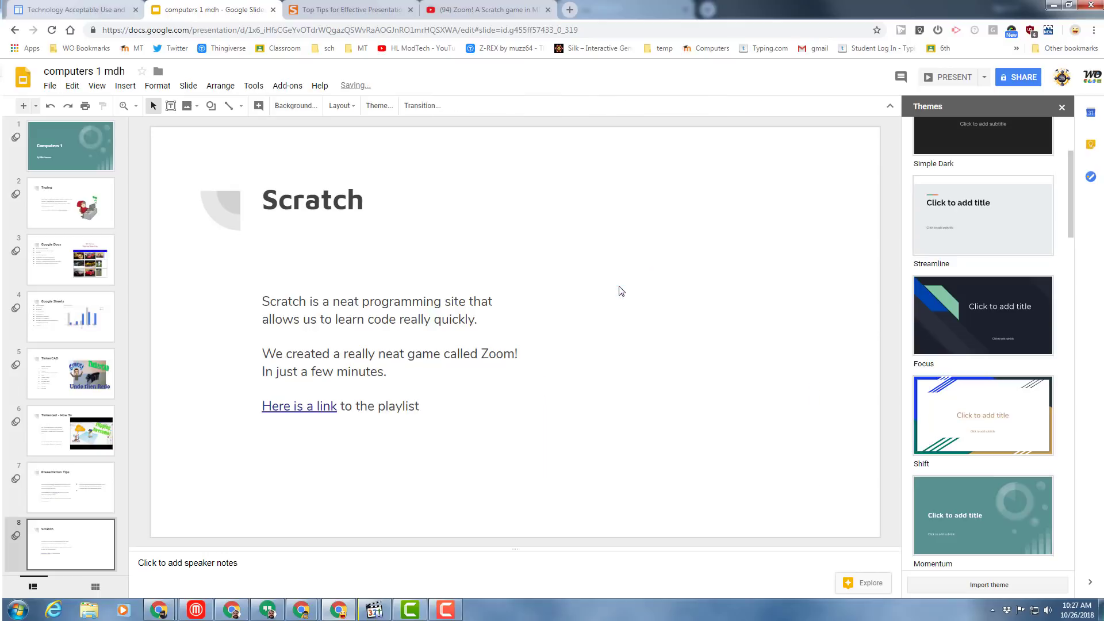
pyautogui.click(125, 85)
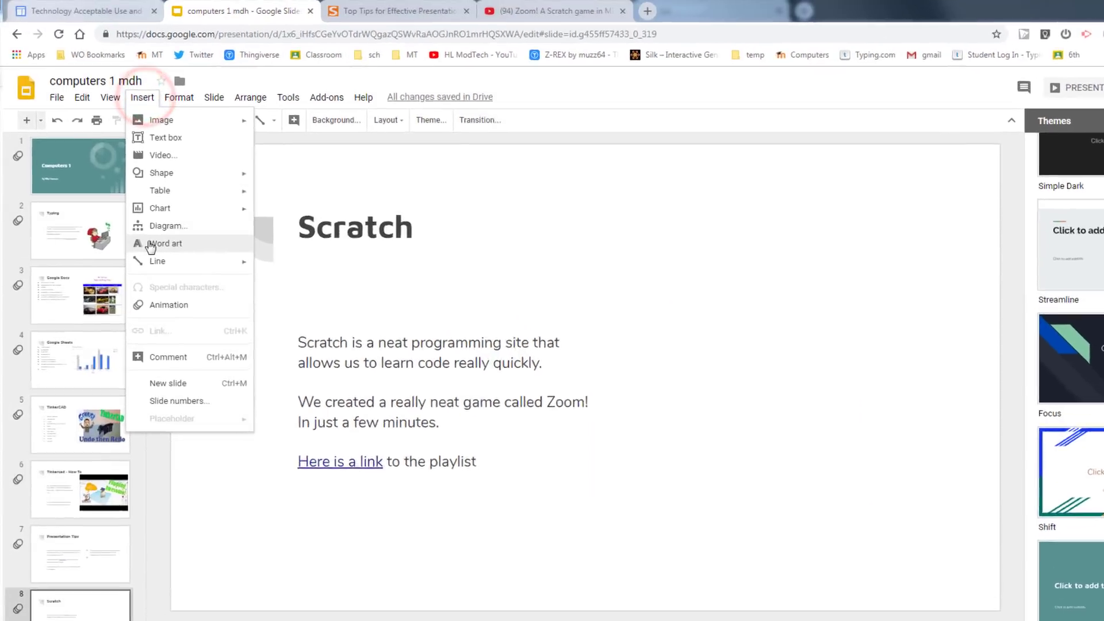
pyautogui.click(150, 246)
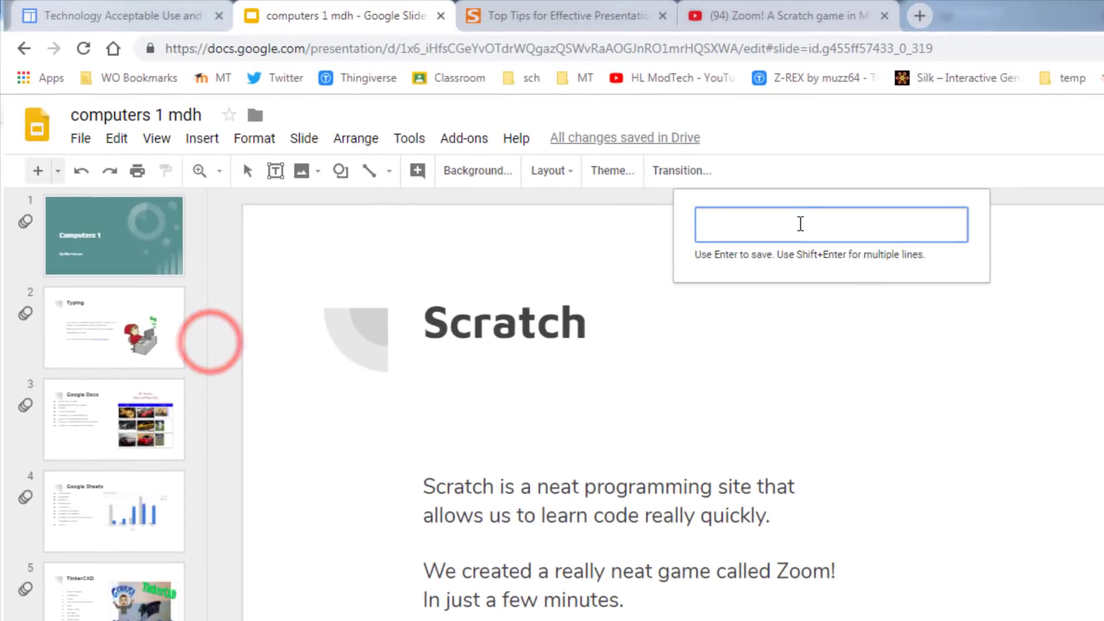
pyautogui.click(556, 158)
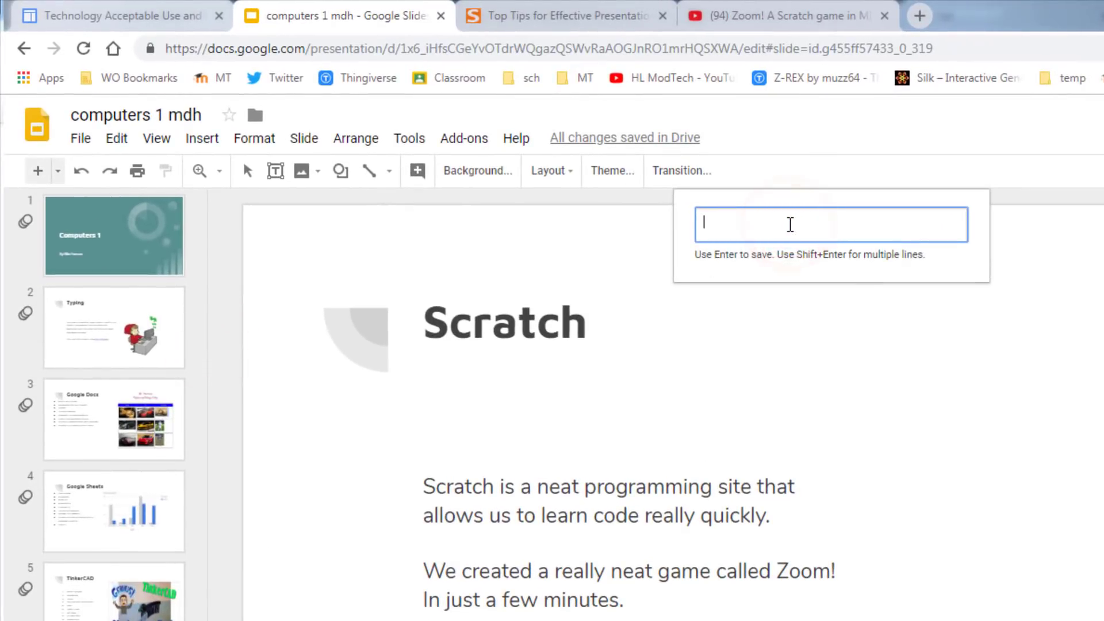
pyautogui.write('Zoom!')
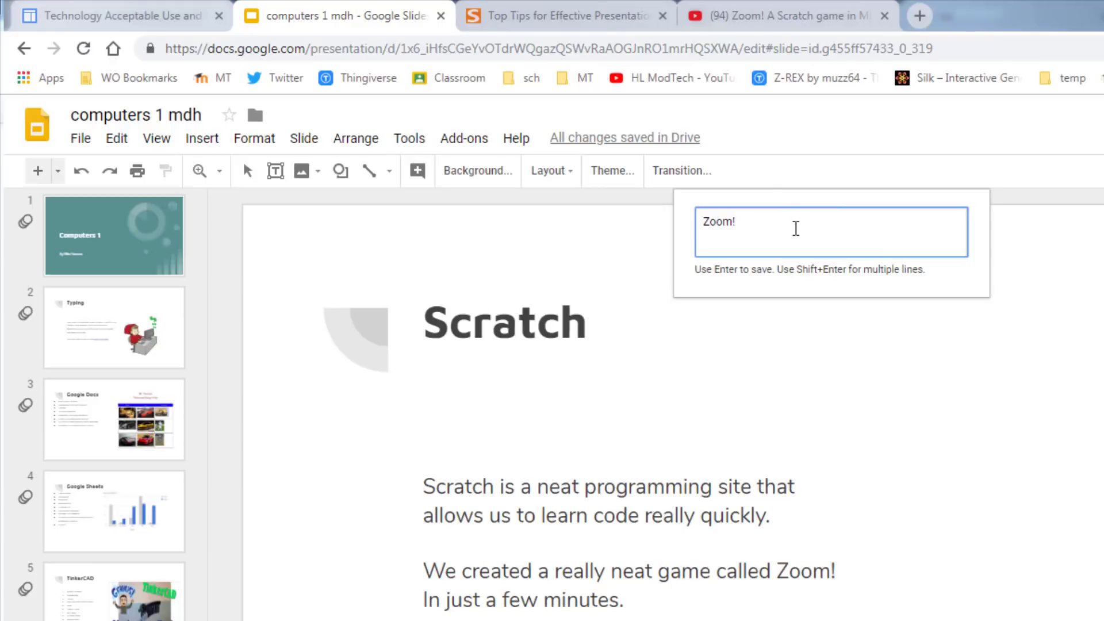
pyautogui.press('Return')
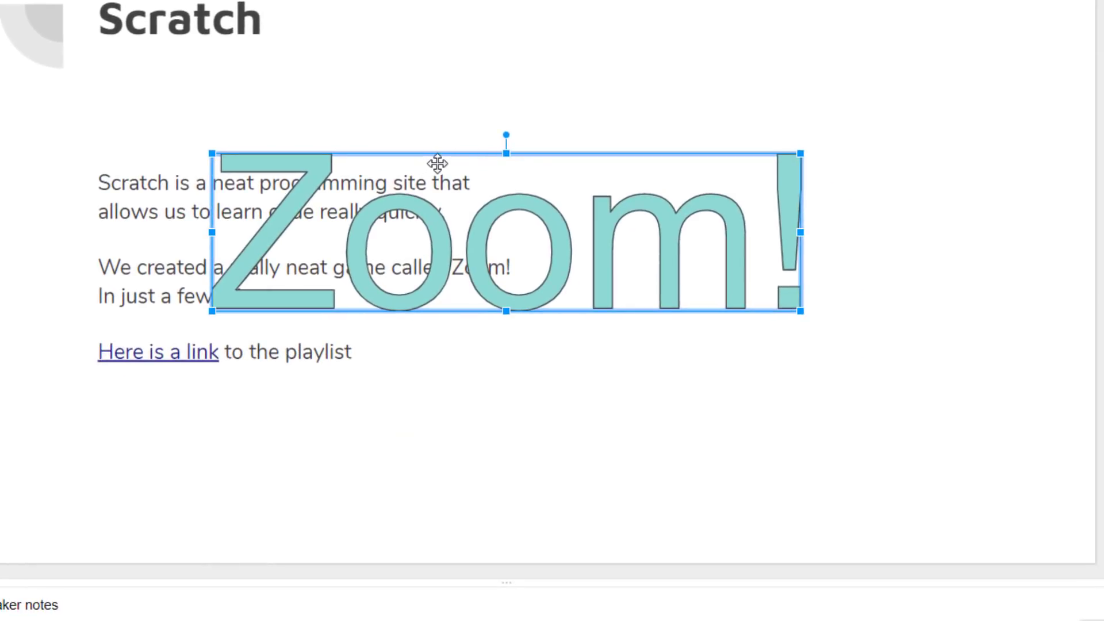
# Place the Zoom! word art right of the text, tilted about 15° clockwise and resized.
pyautogui.moveTo(444, 157); pyautogui.dragTo(633, 175)
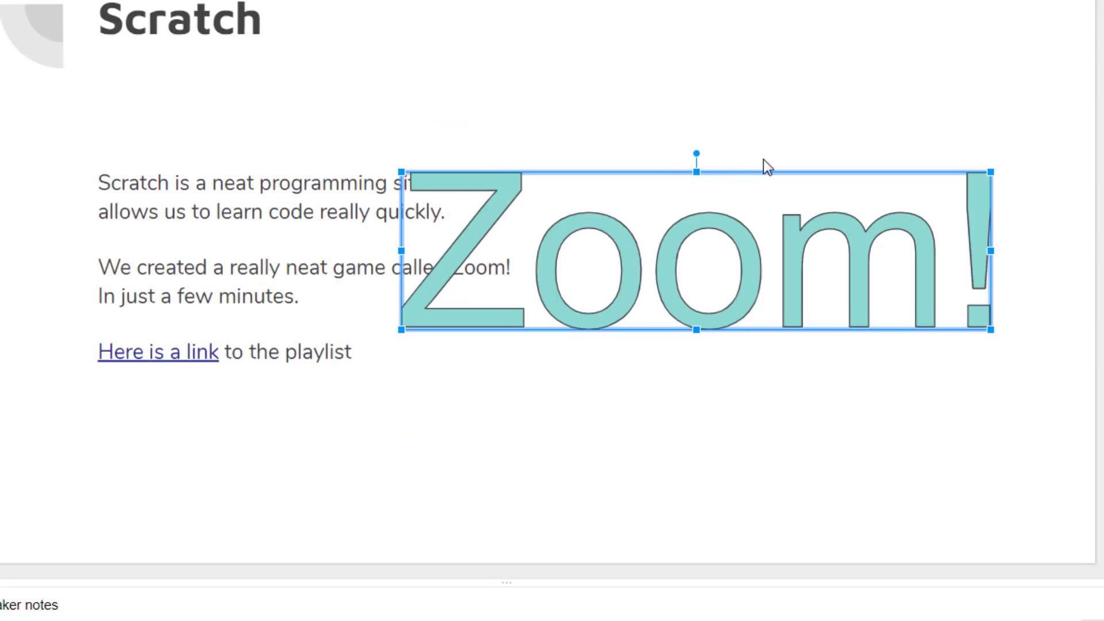
pyautogui.moveTo(694, 150); pyautogui.dragTo(718, 156)
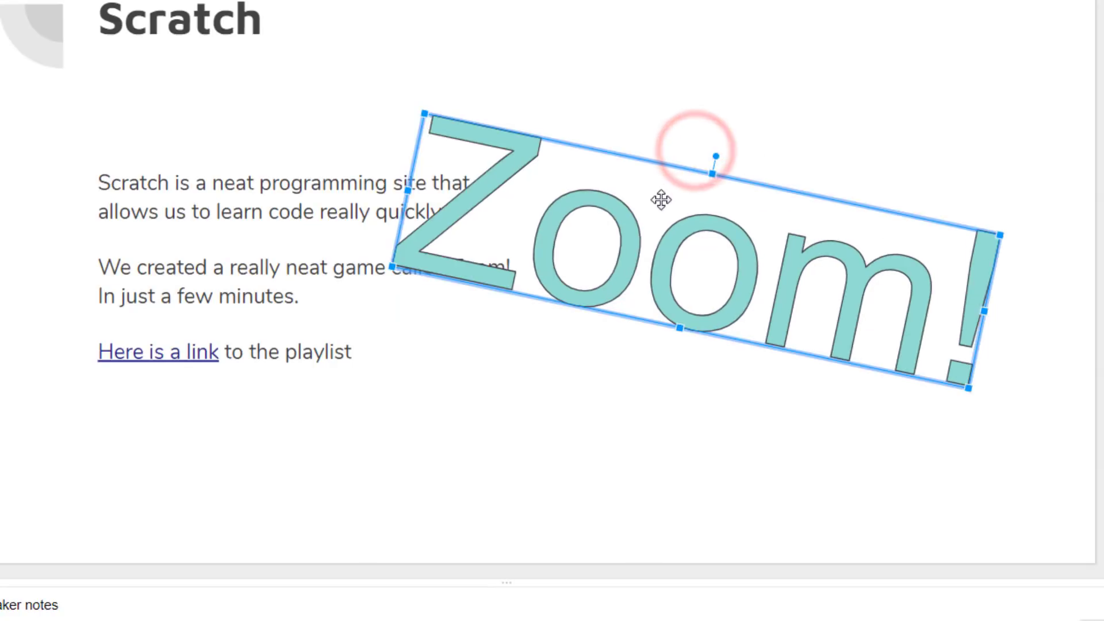
pyautogui.moveTo(660, 199); pyautogui.dragTo(732, 200)
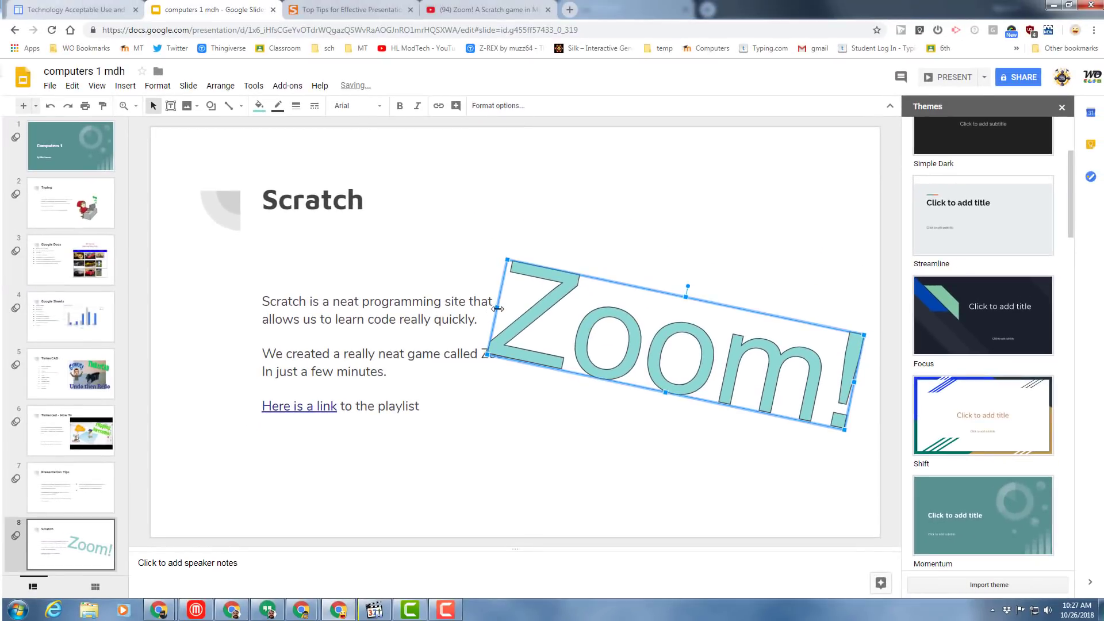
pyautogui.moveTo(484, 235); pyautogui.dragTo(596, 241)
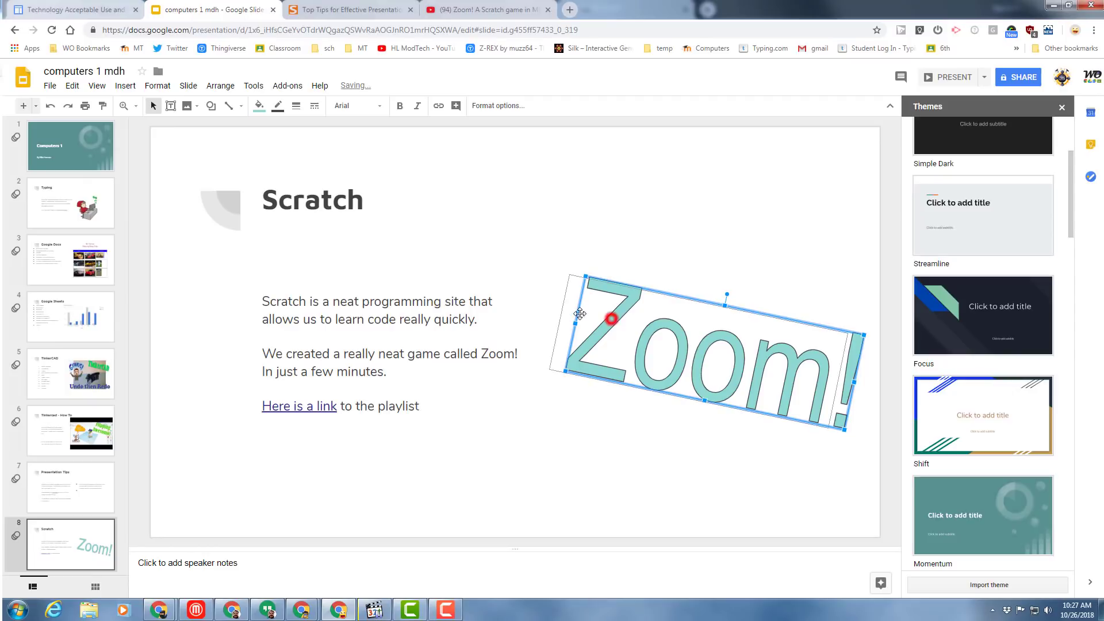
pyautogui.moveTo(611, 319); pyautogui.dragTo(577, 312)
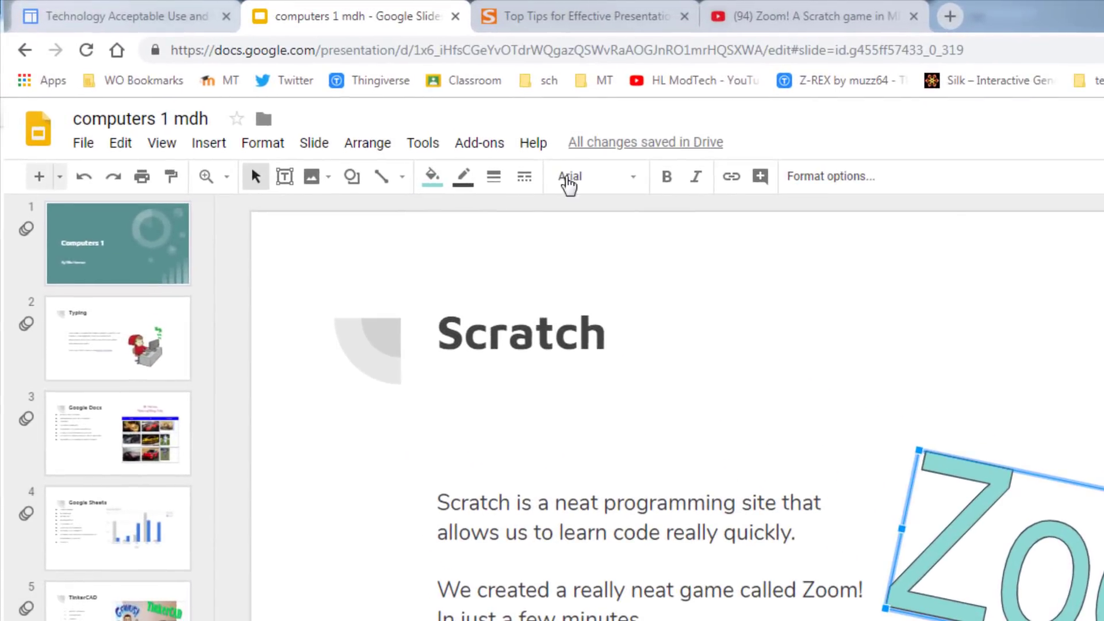
# Set the Zoom! word art to the Pacifico font with a red fill.
pyautogui.click(639, 178)
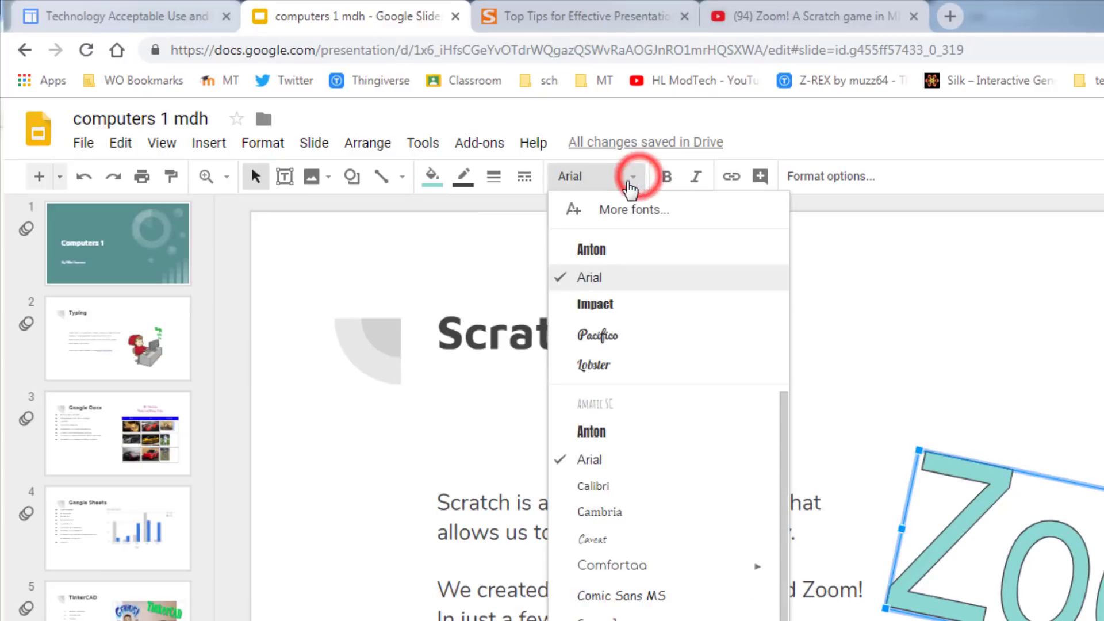
pyautogui.click(607, 344)
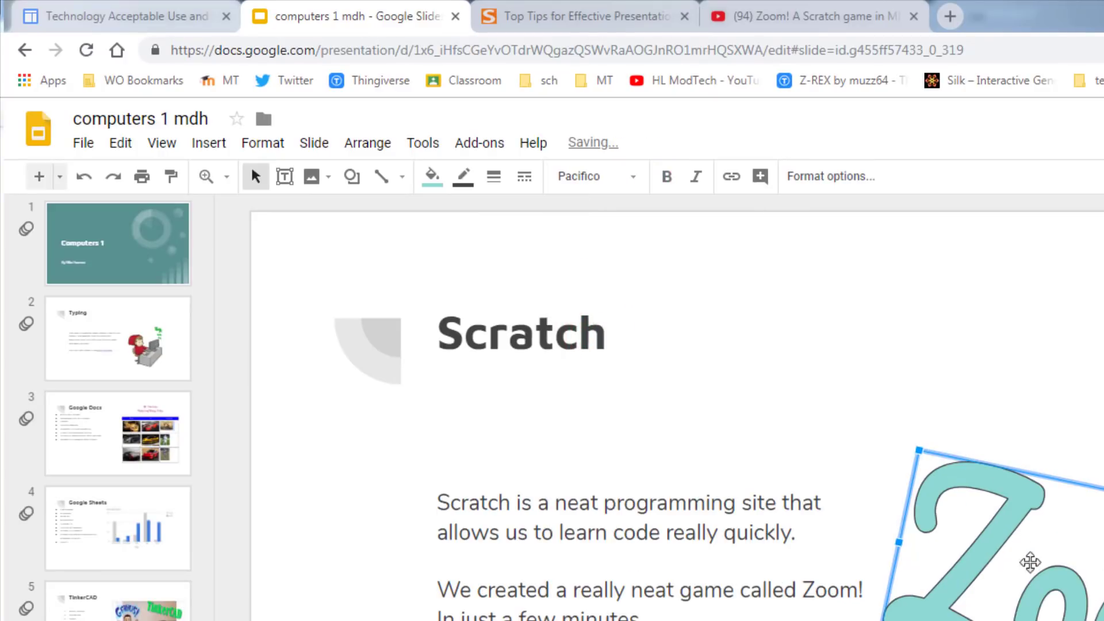
pyautogui.click(432, 176)
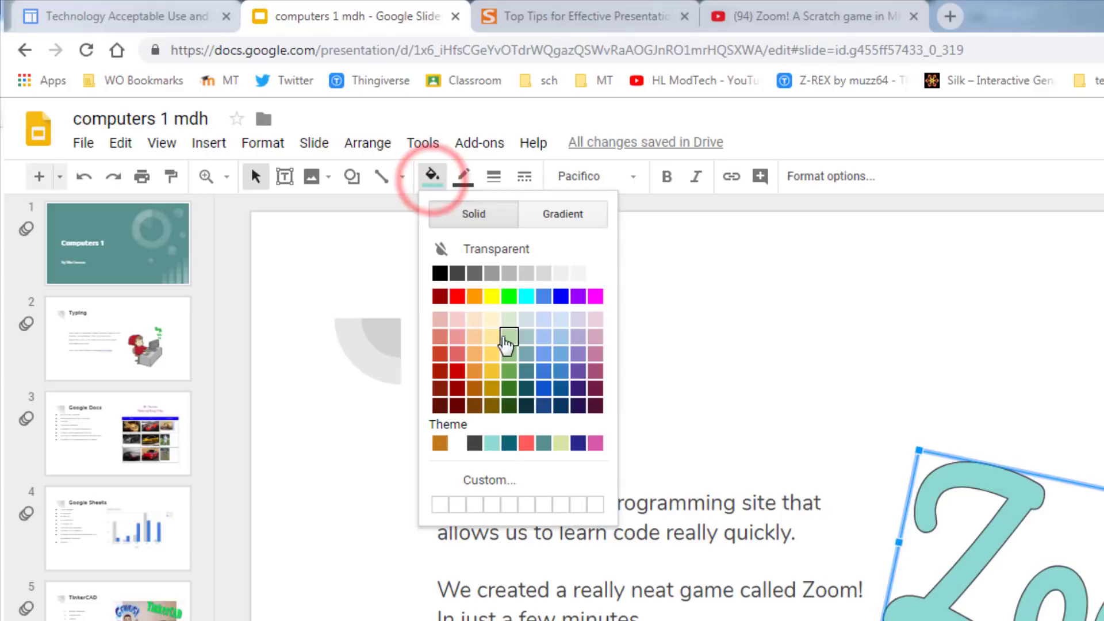
pyautogui.click(457, 297)
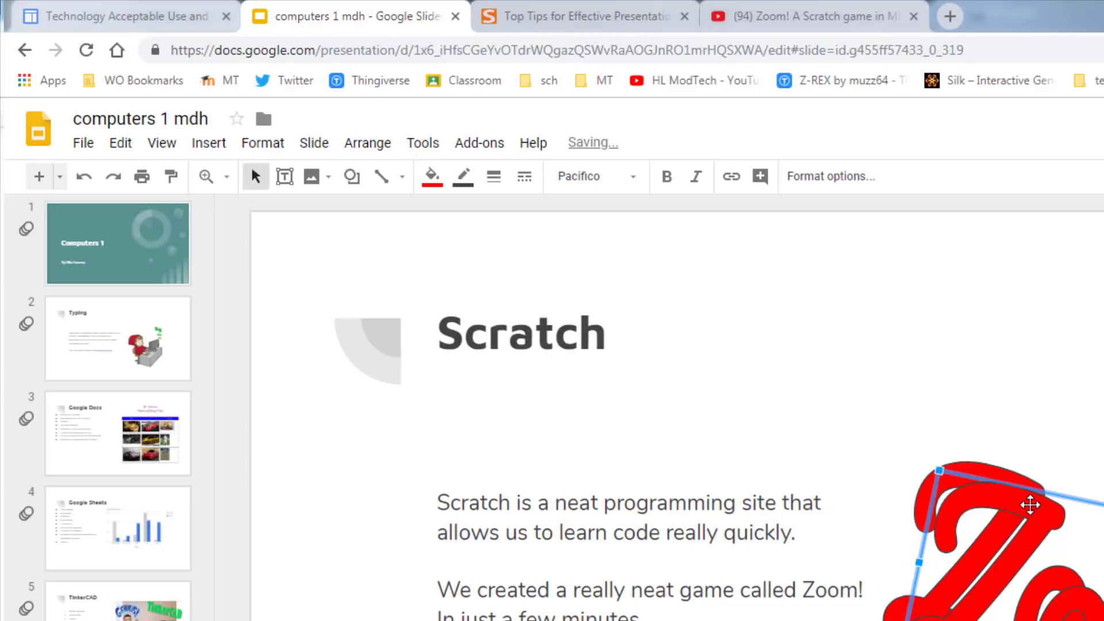
# Offset the top Zoom! copy up-left and fill it black.
pyautogui.moveTo(1030, 504); pyautogui.dragTo(1011, 493)
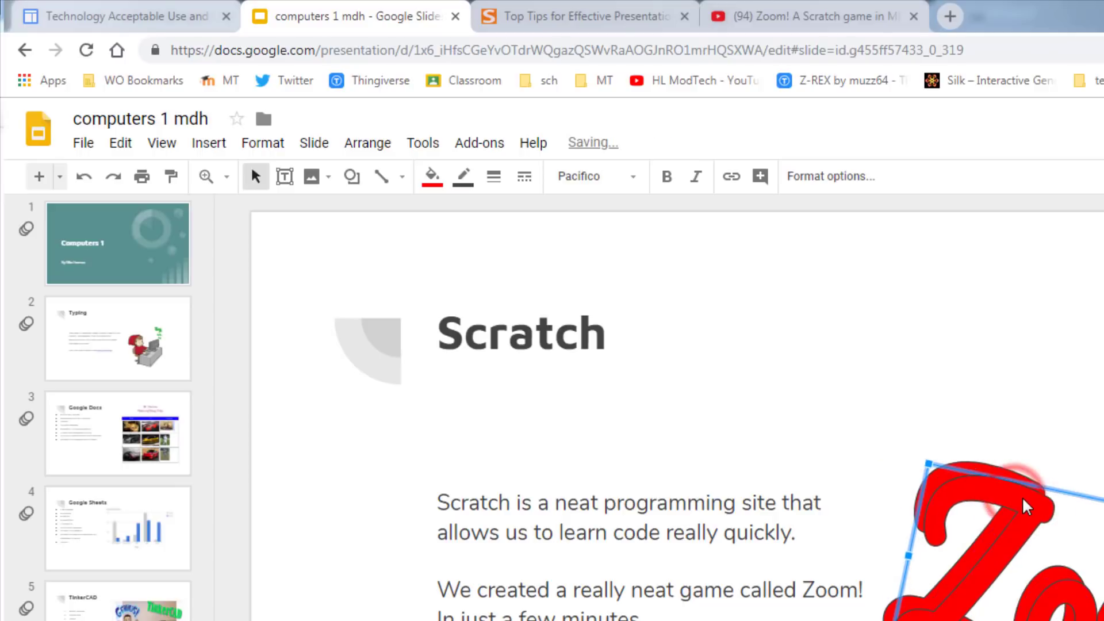
pyautogui.click(432, 174)
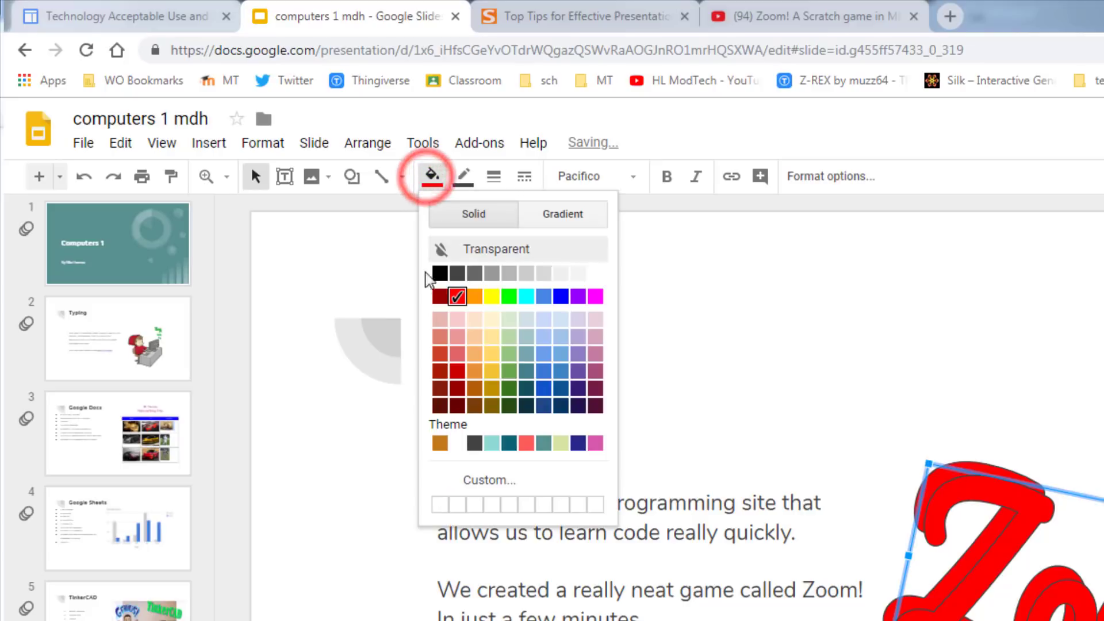
pyautogui.click(440, 273)
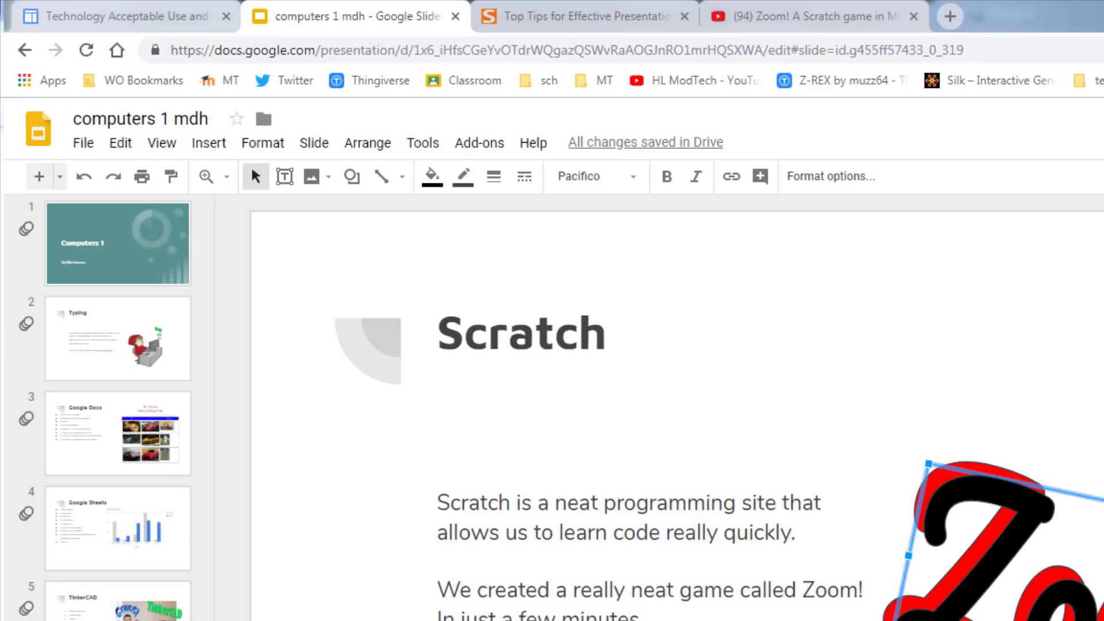
# Magnify the Z, nudge the black layer up-left over the red copy, then fit the slide in view.
pyautogui.click(205, 176)
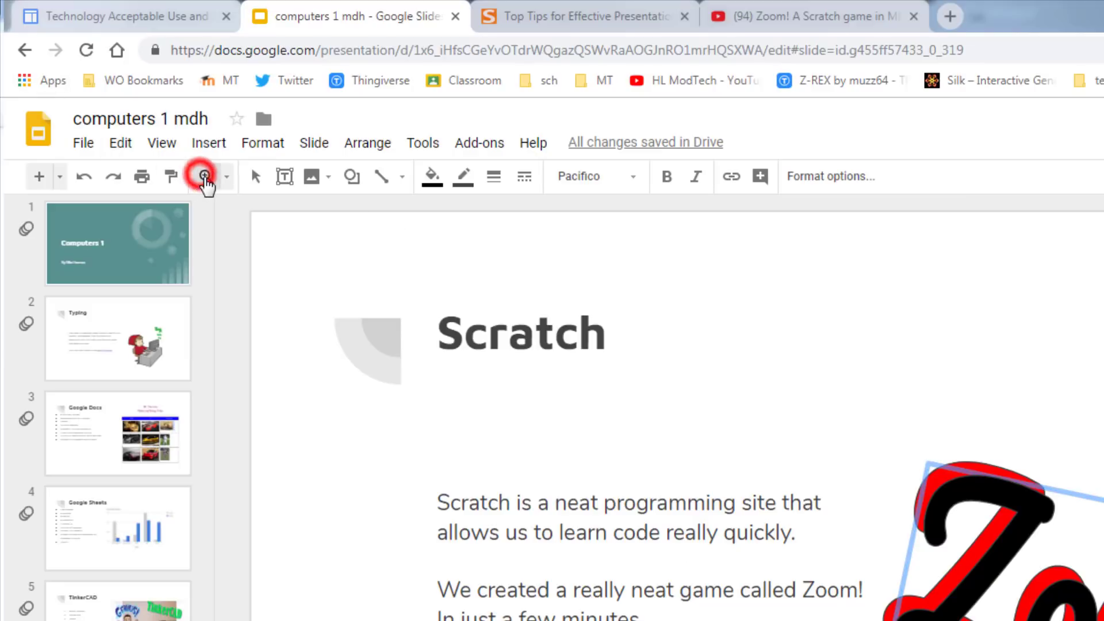
pyautogui.click(1003, 550)
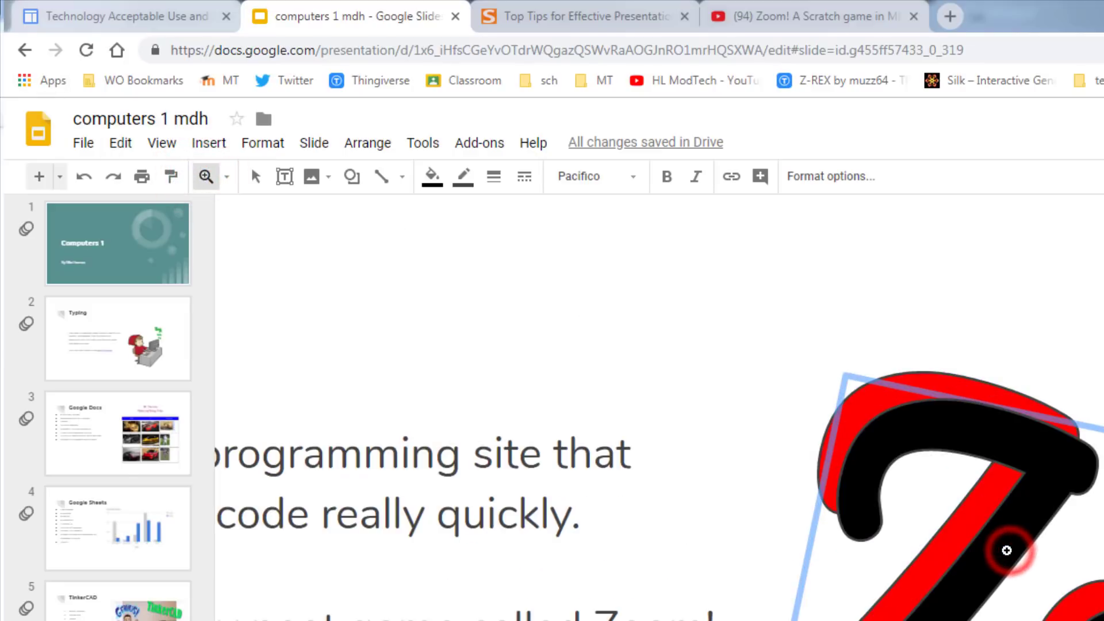
pyautogui.click(1007, 550)
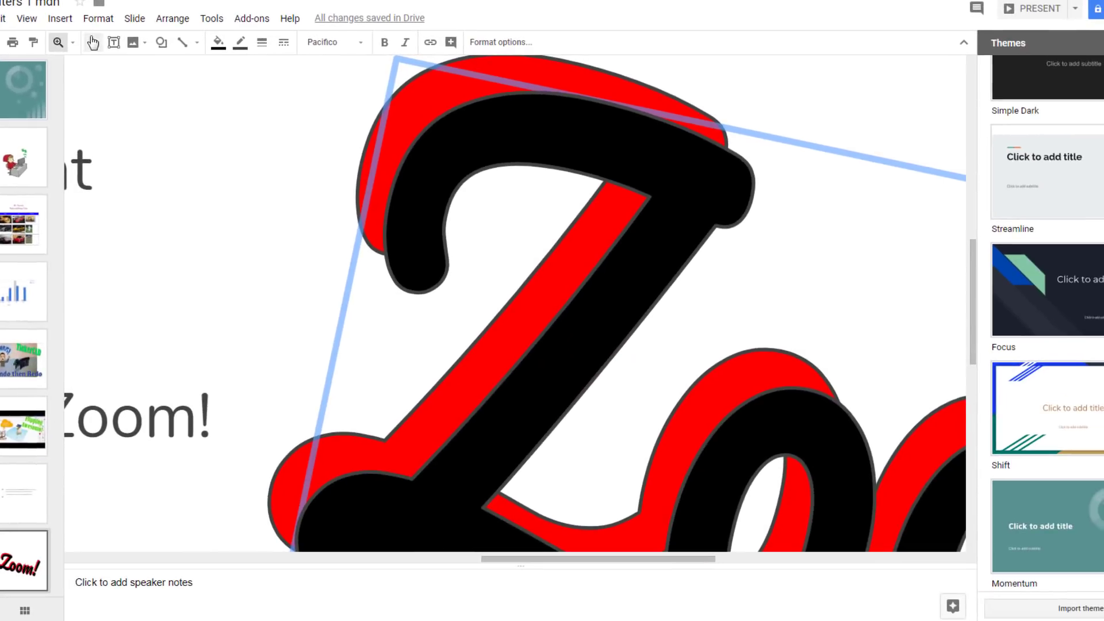
pyautogui.click(255, 176)
pyautogui.moveTo(504, 150); pyautogui.dragTo(490, 134)
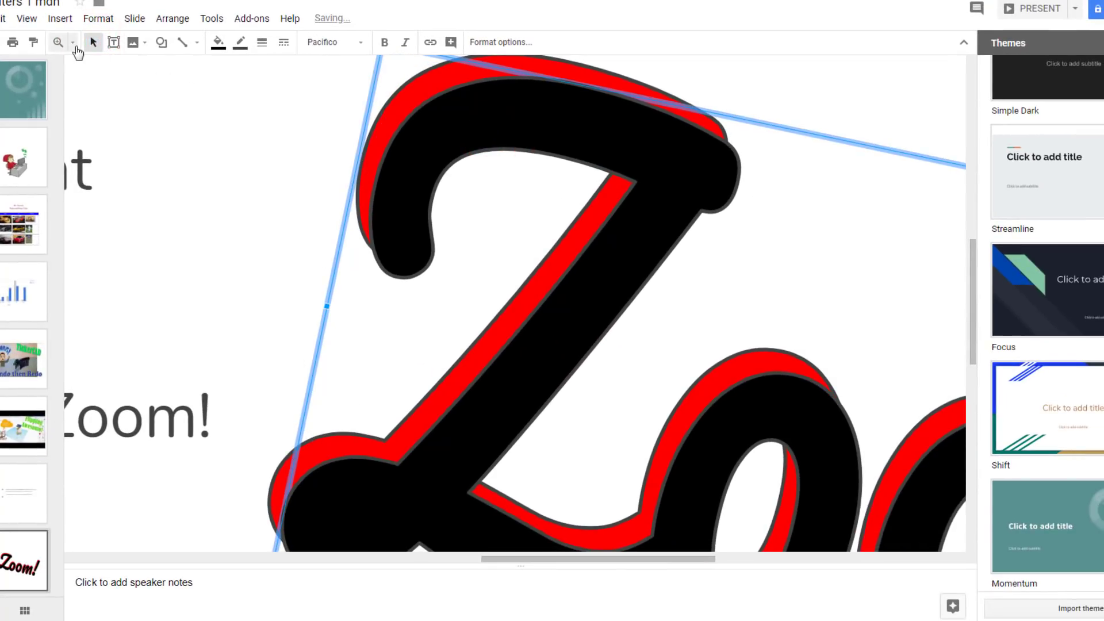
pyautogui.click(74, 44)
pyautogui.click(89, 66)
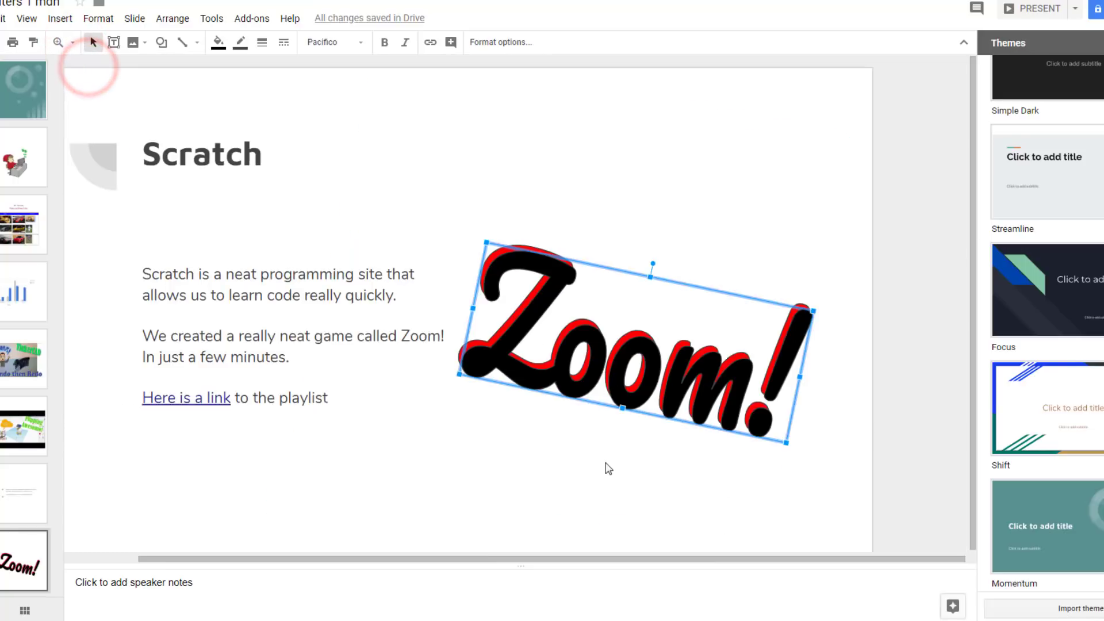
pyautogui.click(590, 462)
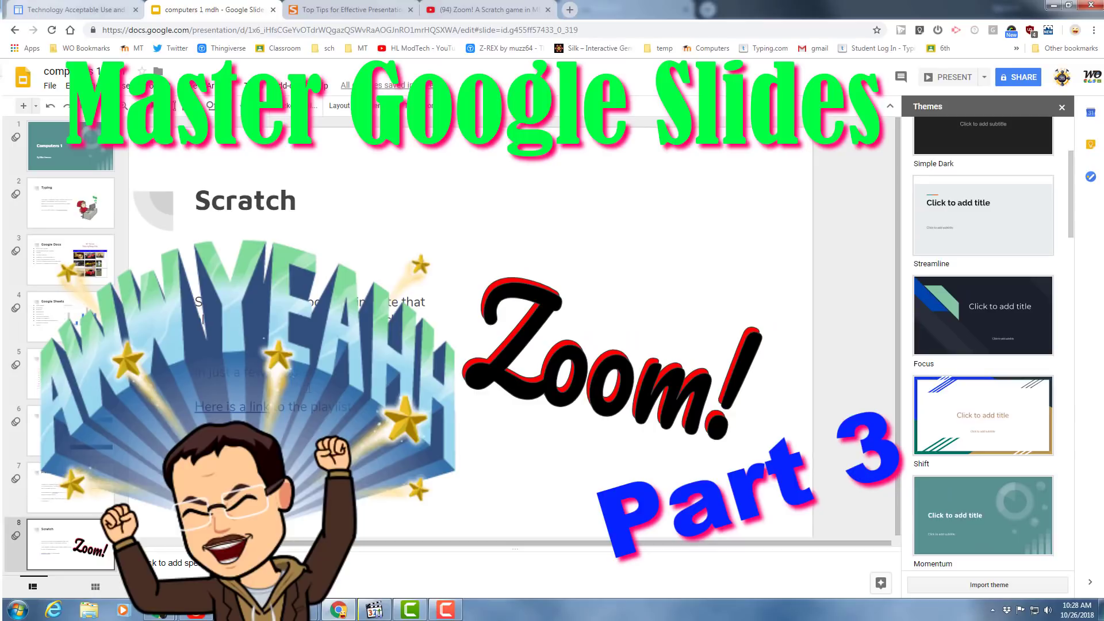
pyautogui.click(188, 291)
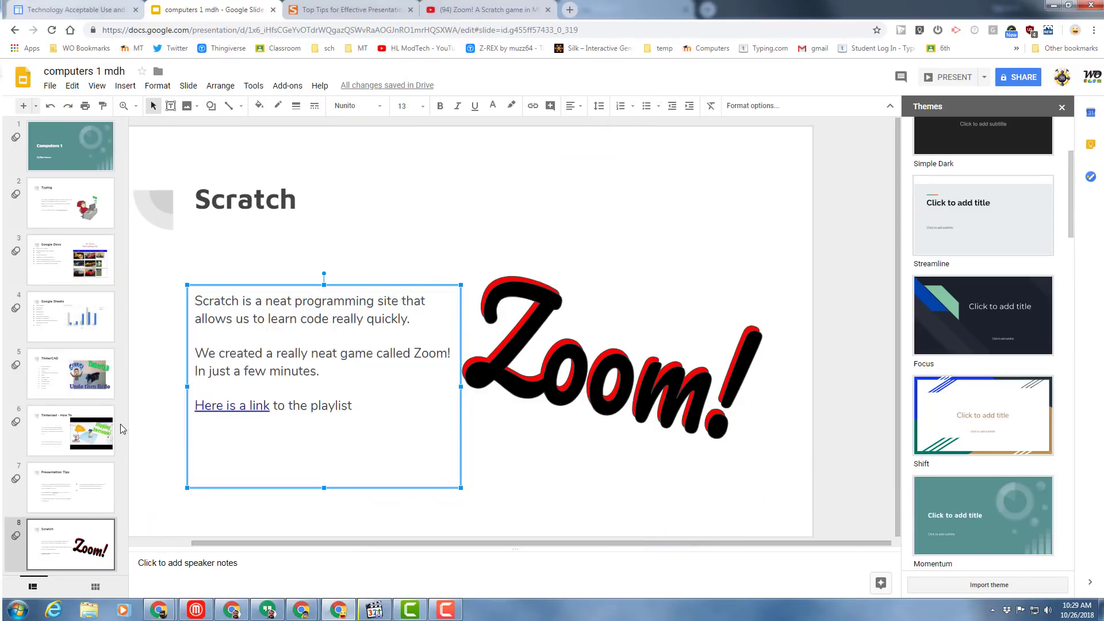